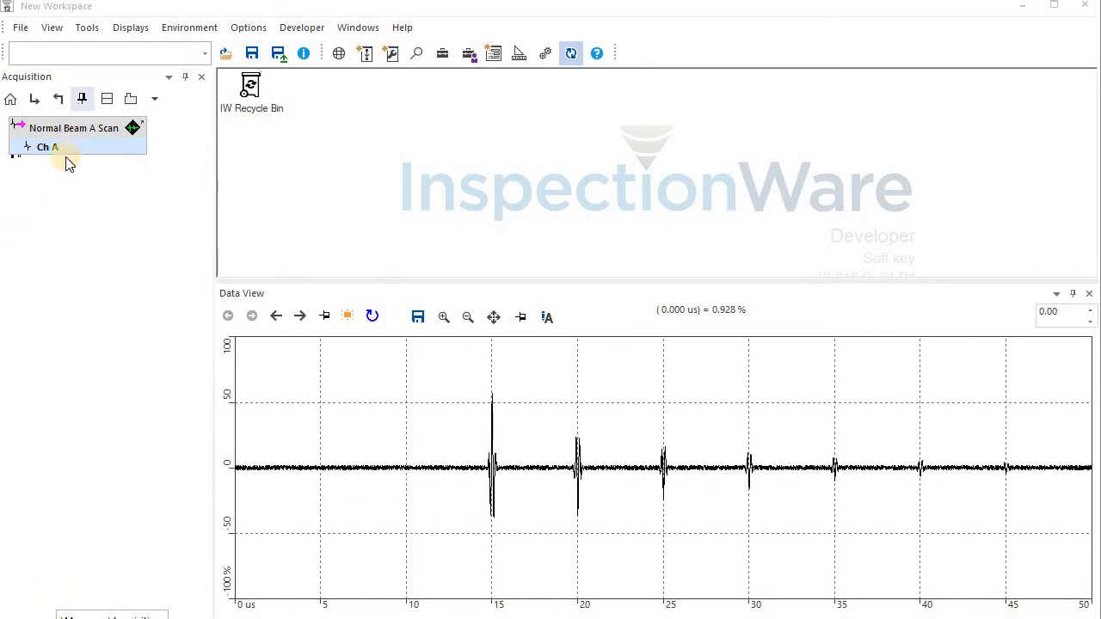
# Open the environment's workspace libraries and review the server and local paths of the IW 12 library
pyautogui.click(207, 29)
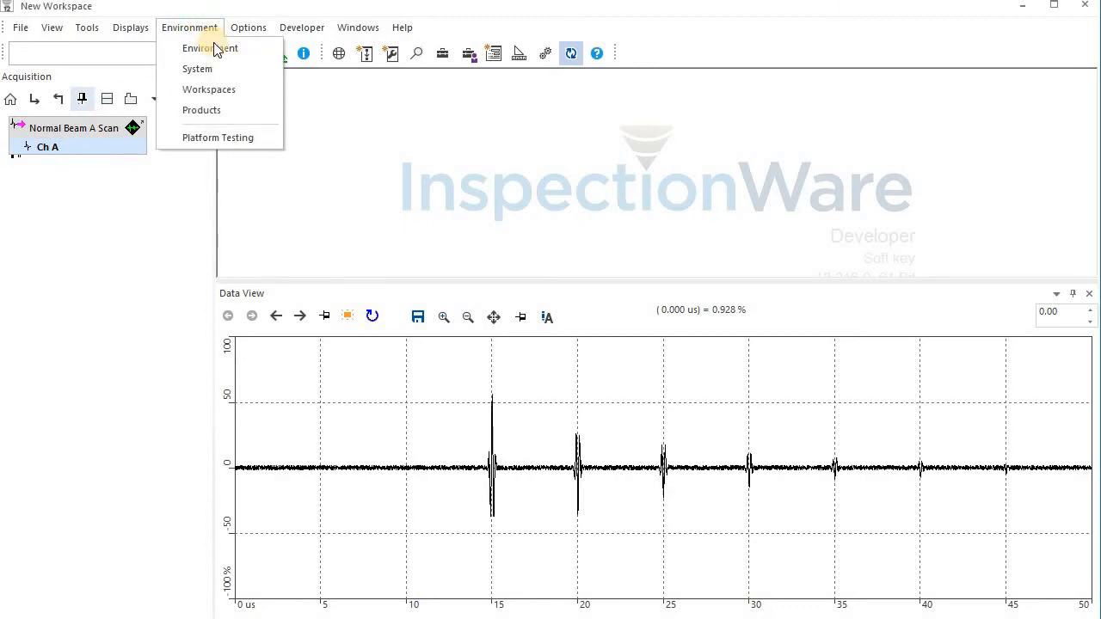
pyautogui.click(220, 89)
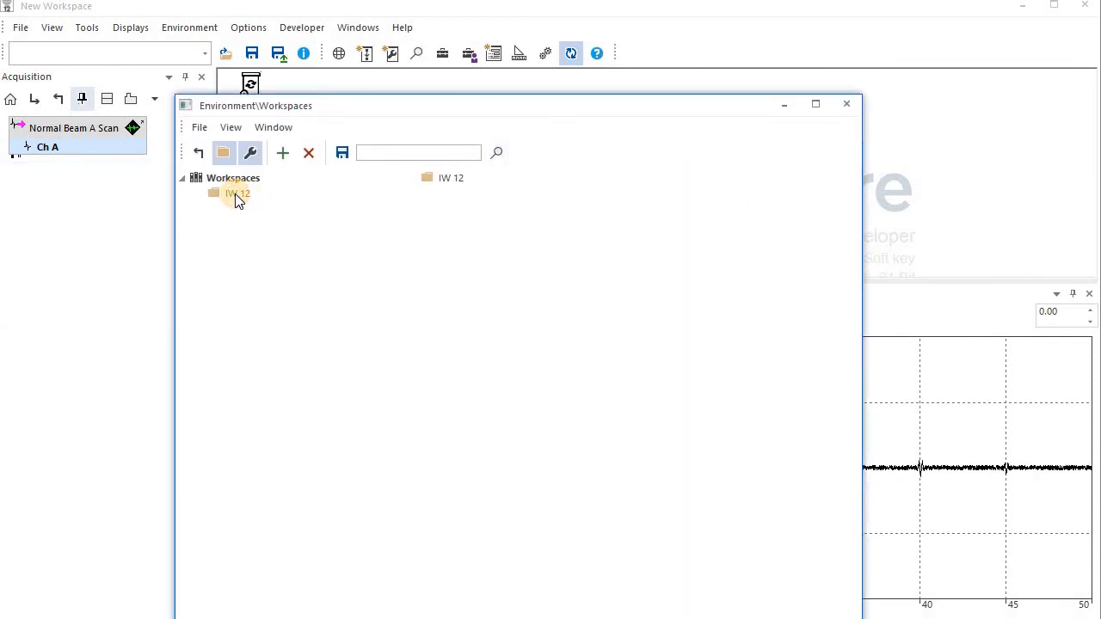
pyautogui.click(235, 194)
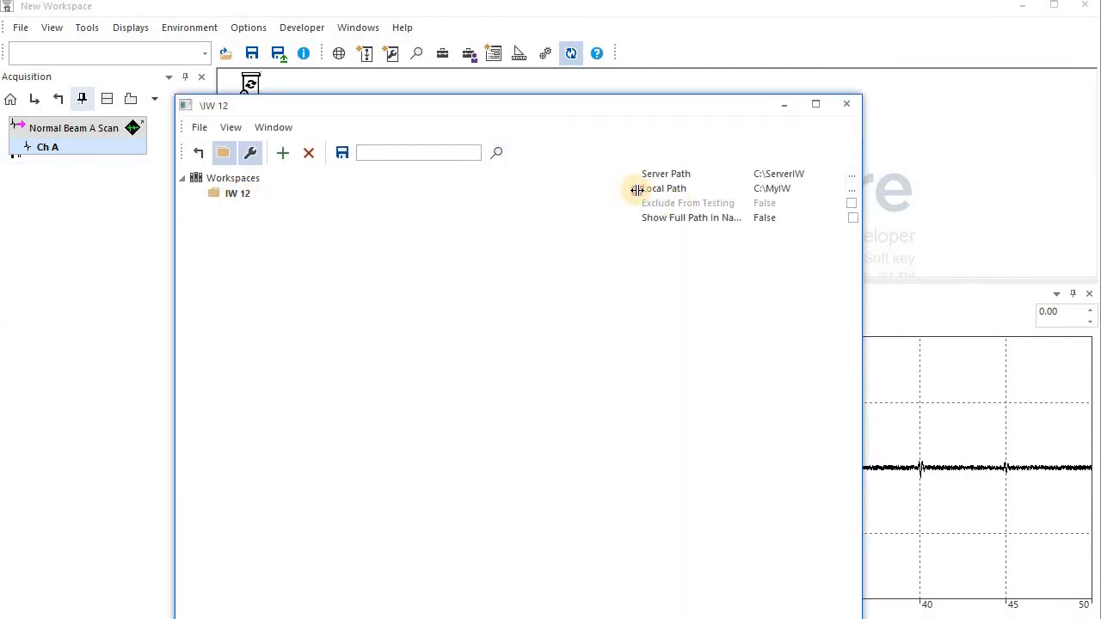
pyautogui.moveTo(636, 189); pyautogui.dragTo(519, 227)
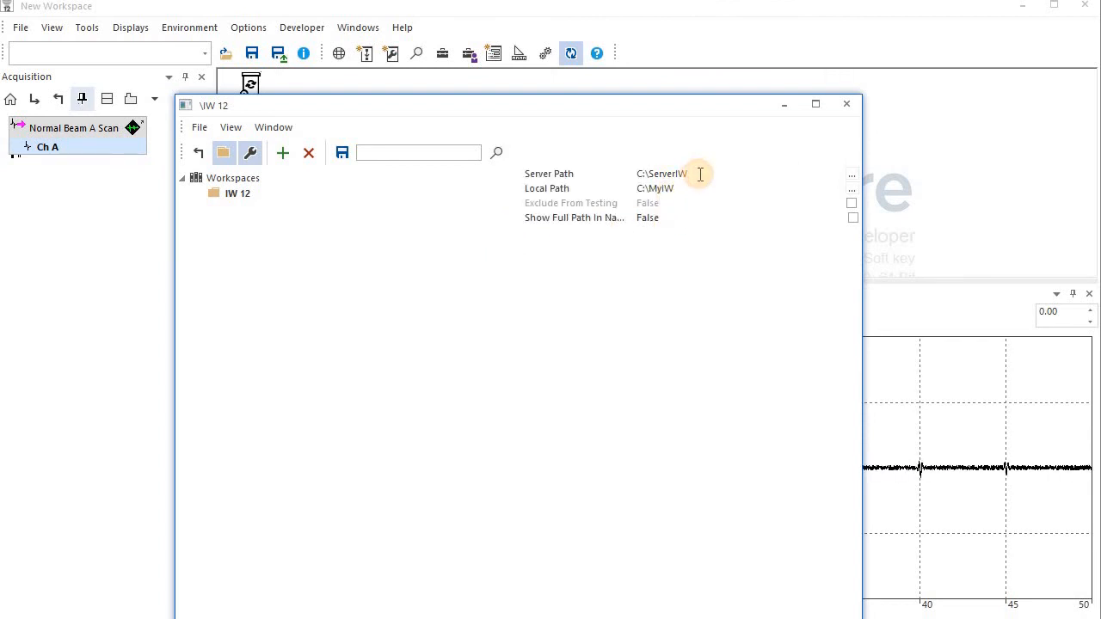
pyautogui.click(700, 173)
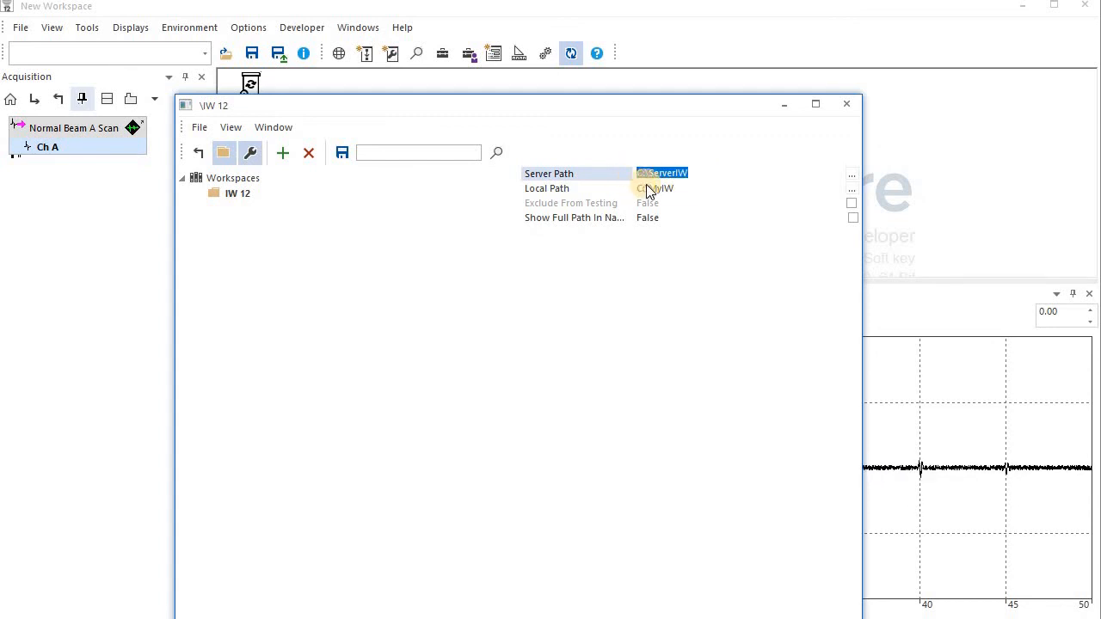
pyautogui.click(698, 172)
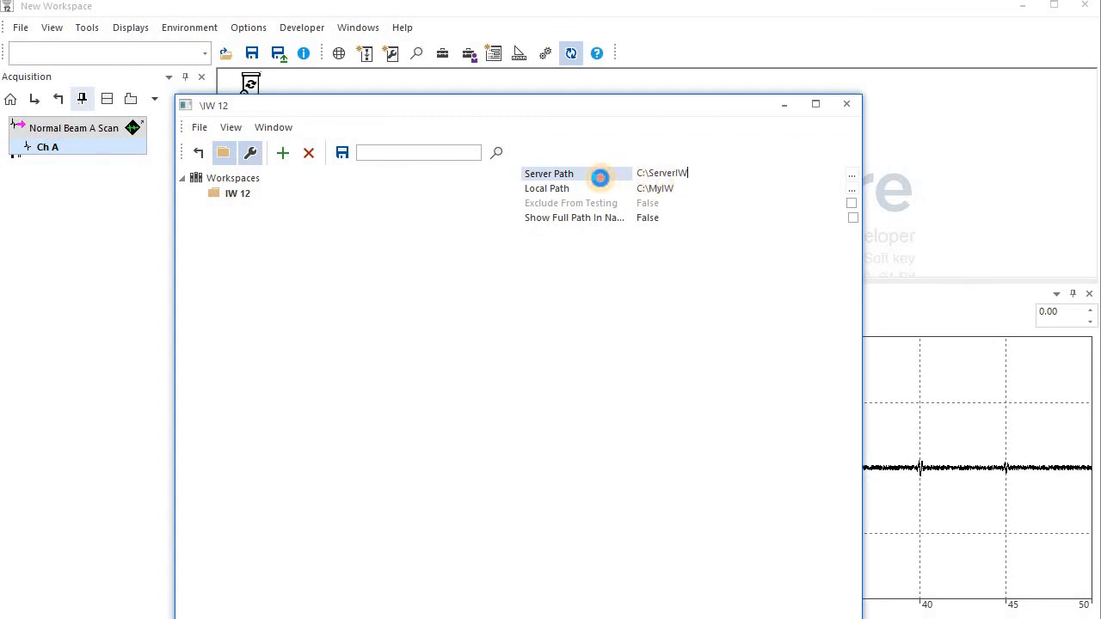
pyautogui.doubleClick(600, 178)
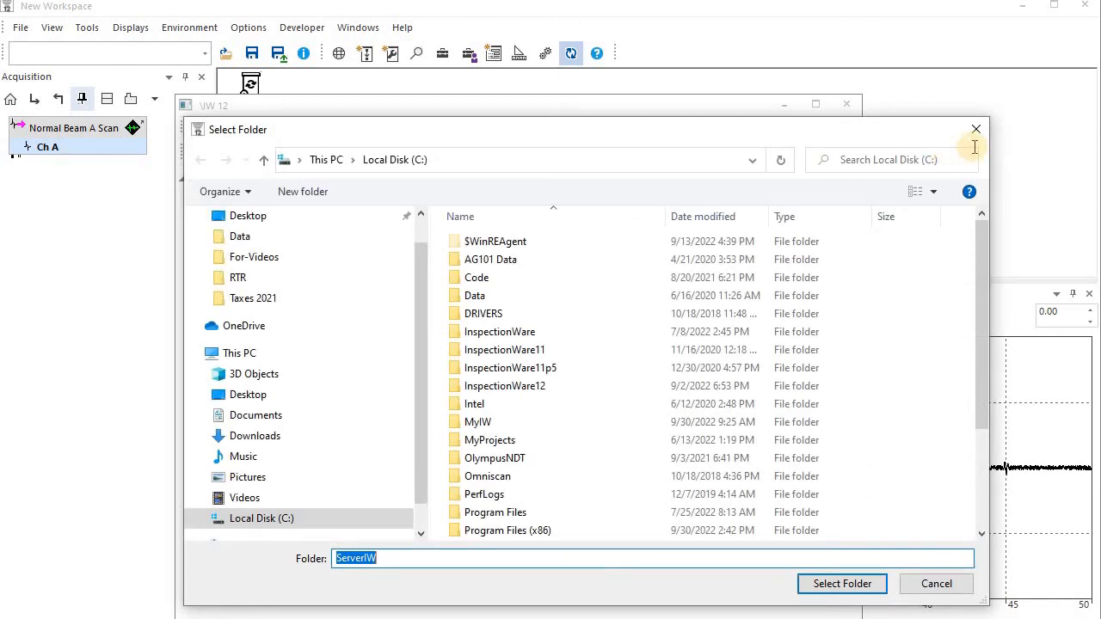
pyautogui.click(976, 135)
pyautogui.click(708, 174)
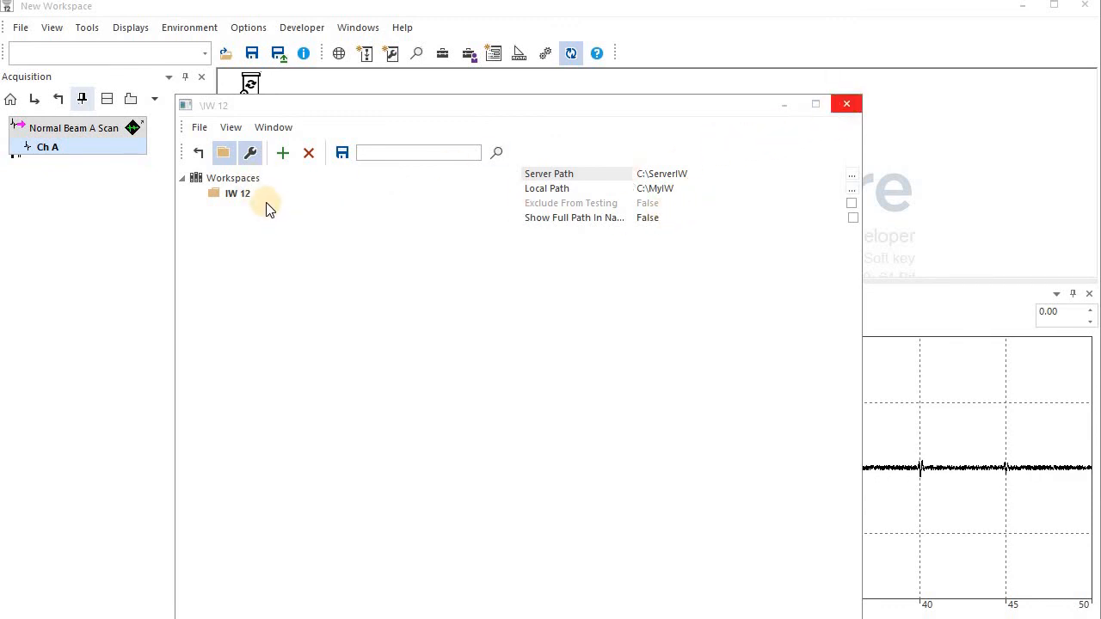
pyautogui.click(846, 103)
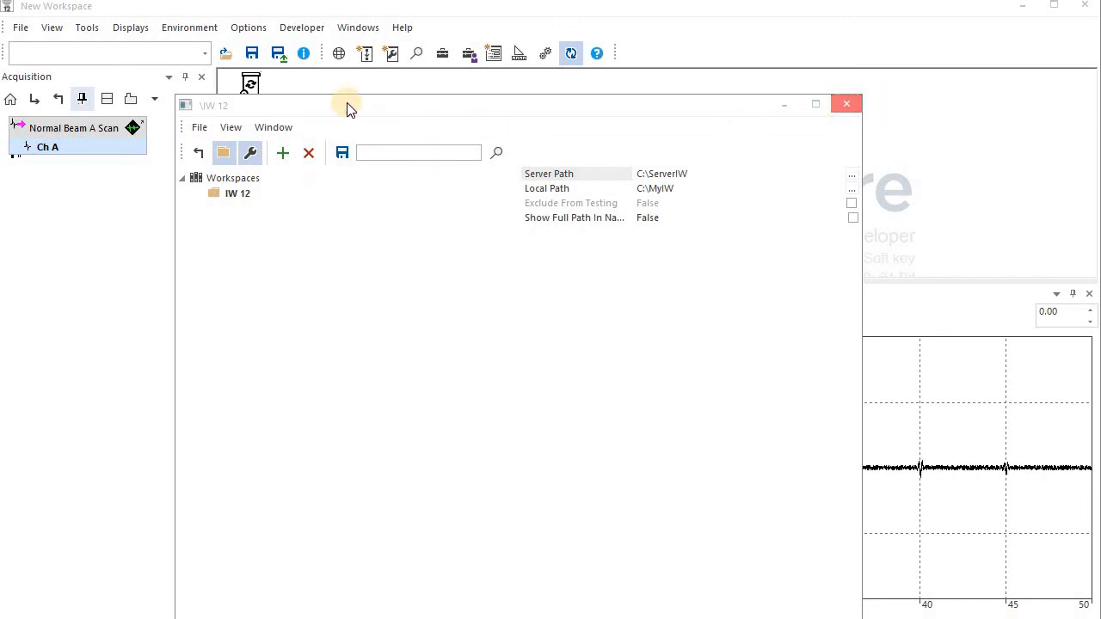
# Save the new workspace as A in the C:\MyIW\ProjectA folder
pyautogui.click(252, 54)
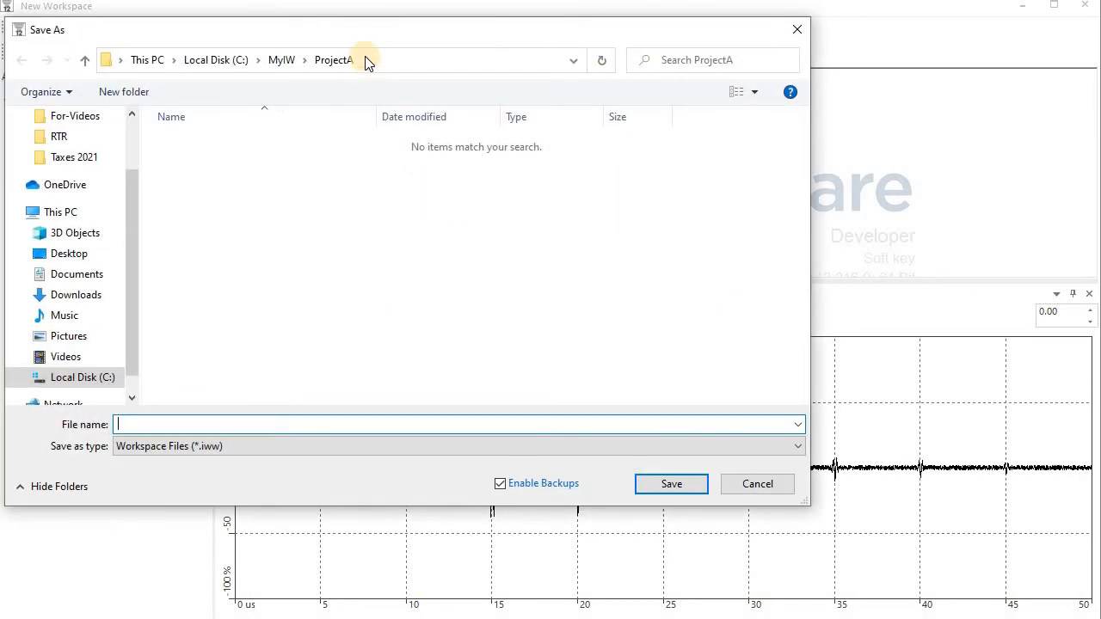
pyautogui.click(295, 63)
pyautogui.doubleClick(184, 145)
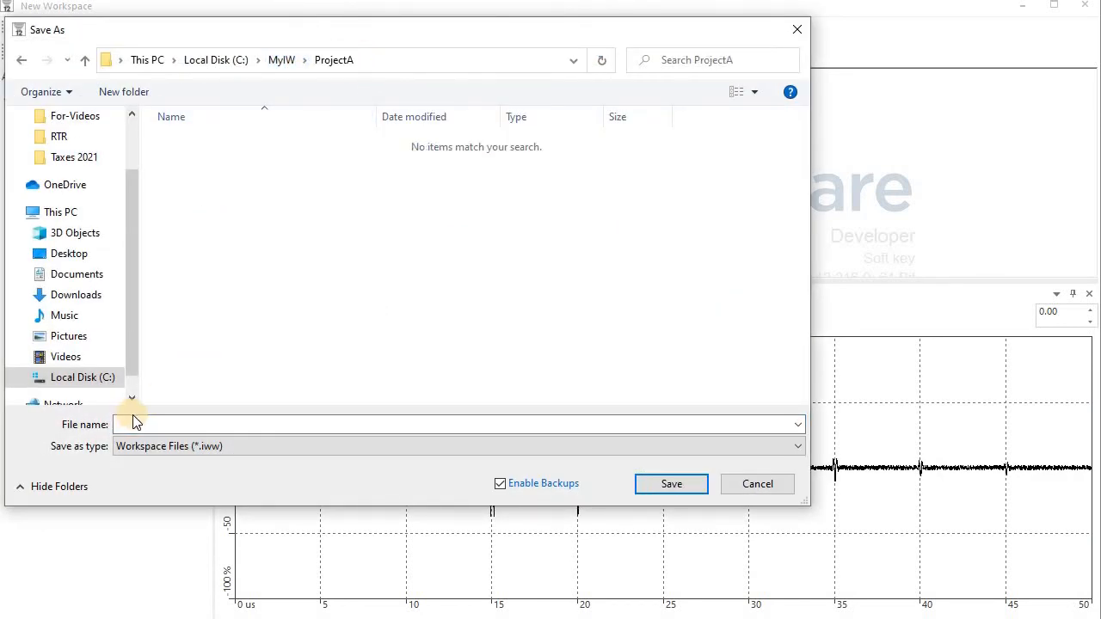
pyautogui.click(134, 421)
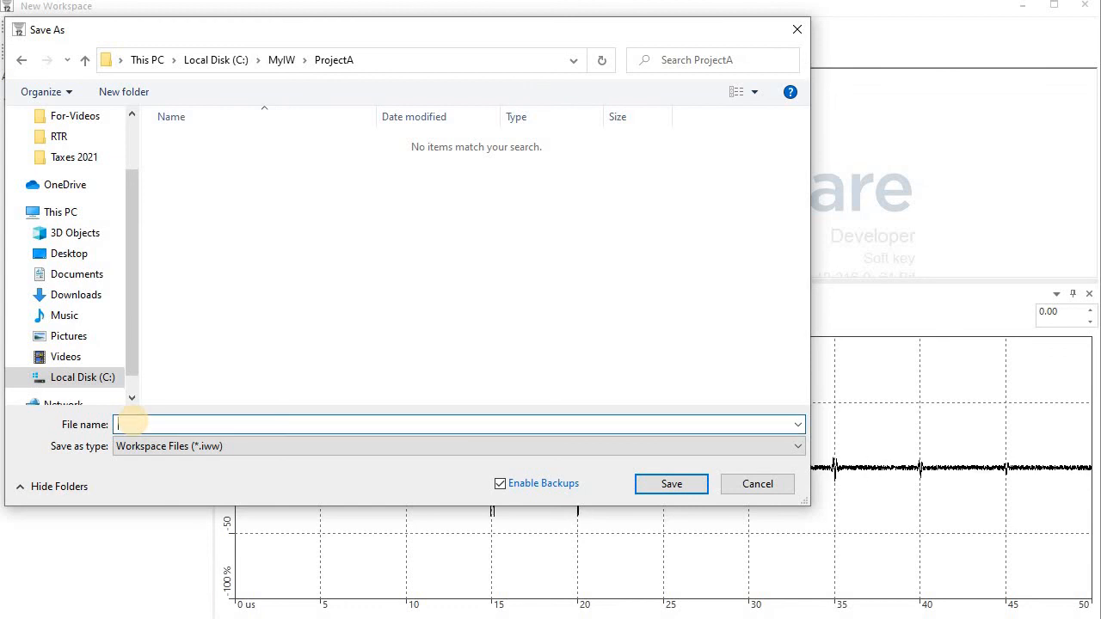
pyautogui.write('A')
pyautogui.press('Return')
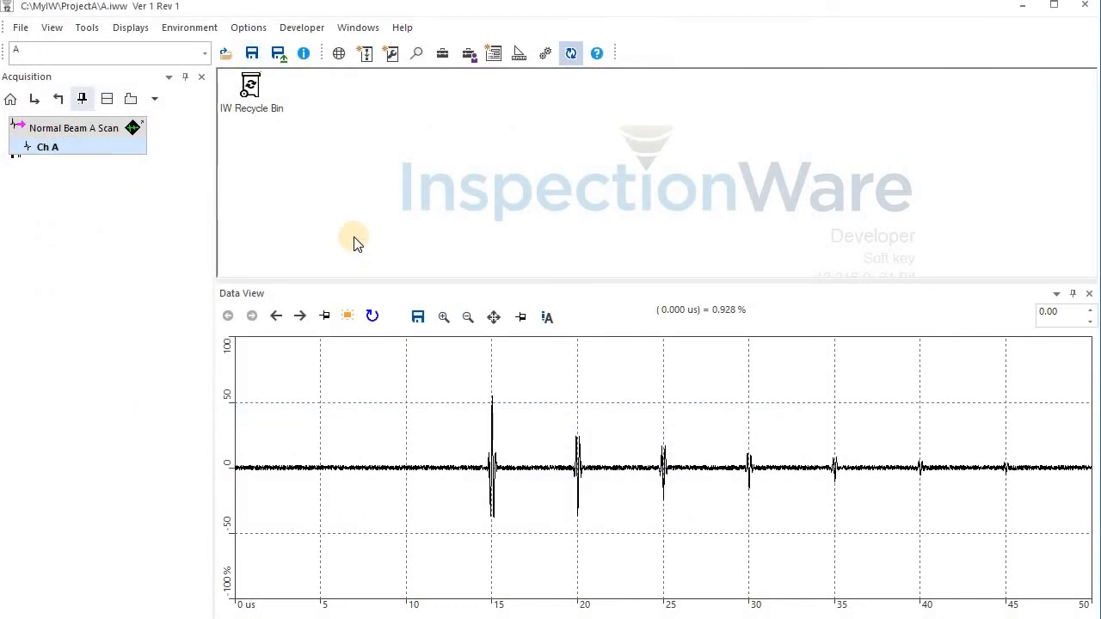
# Create a new library folder named ProjectA under the IW 12 workspace library
pyautogui.click(189, 29)
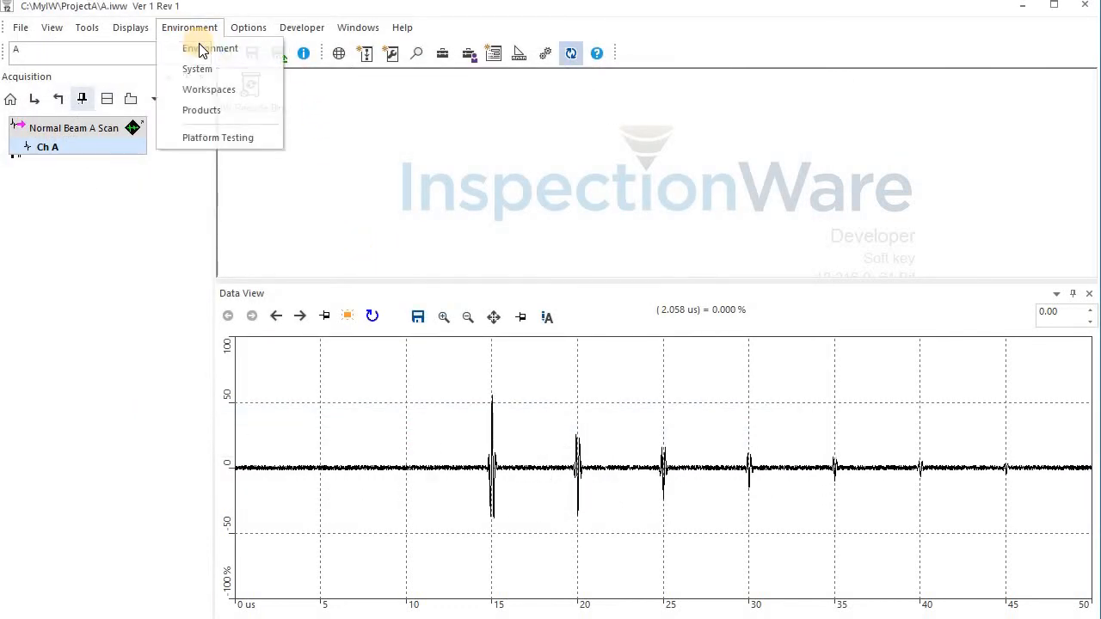
pyautogui.click(228, 90)
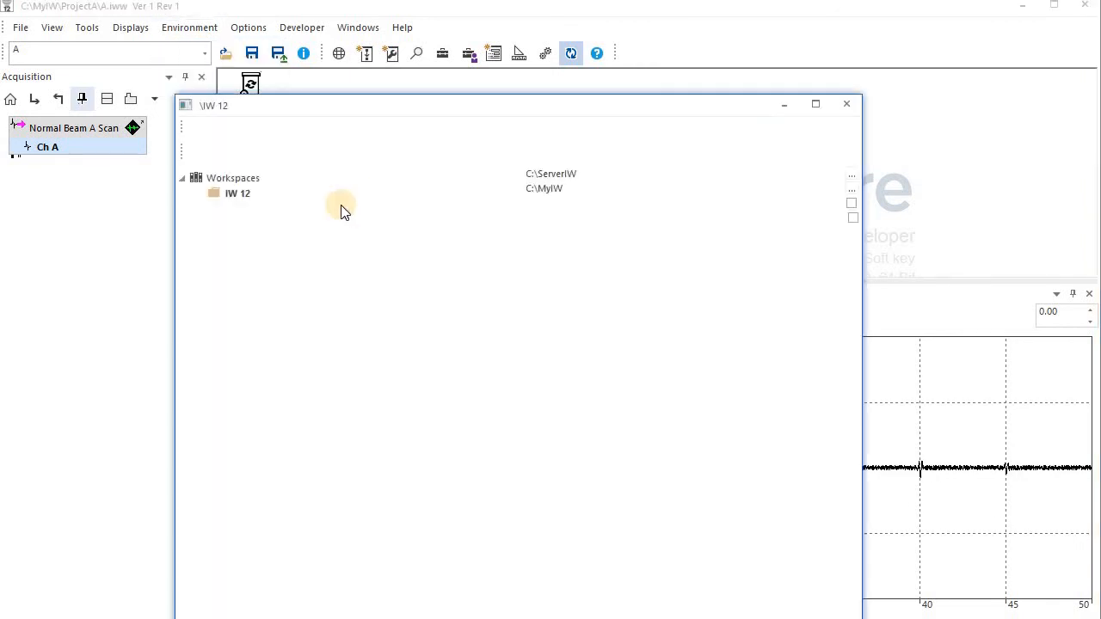
pyautogui.rightClick(232, 193)
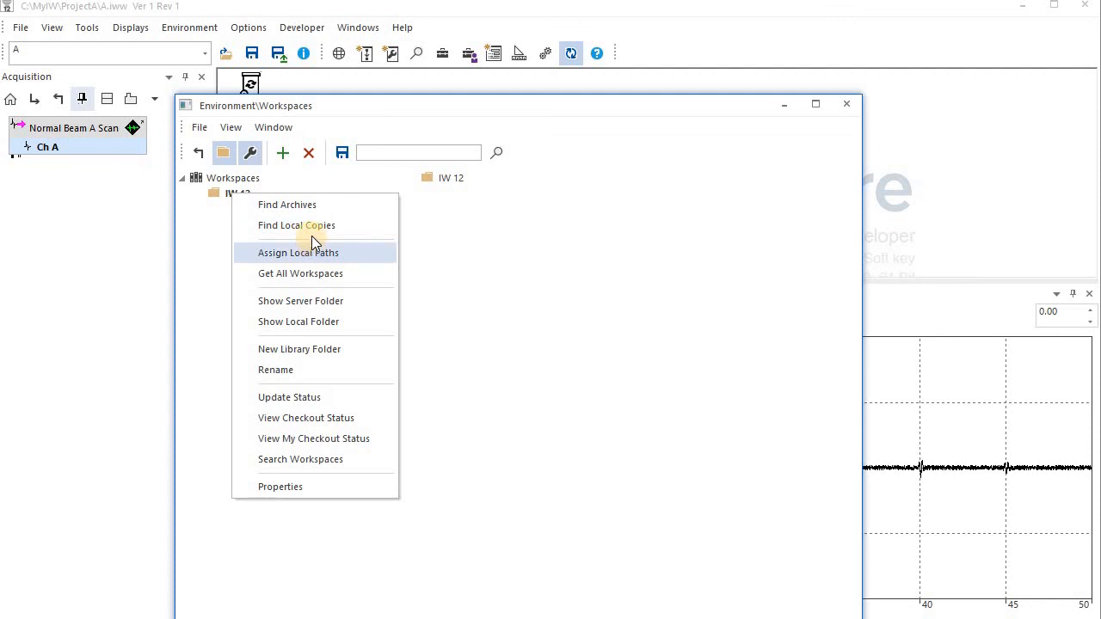
pyautogui.click(328, 352)
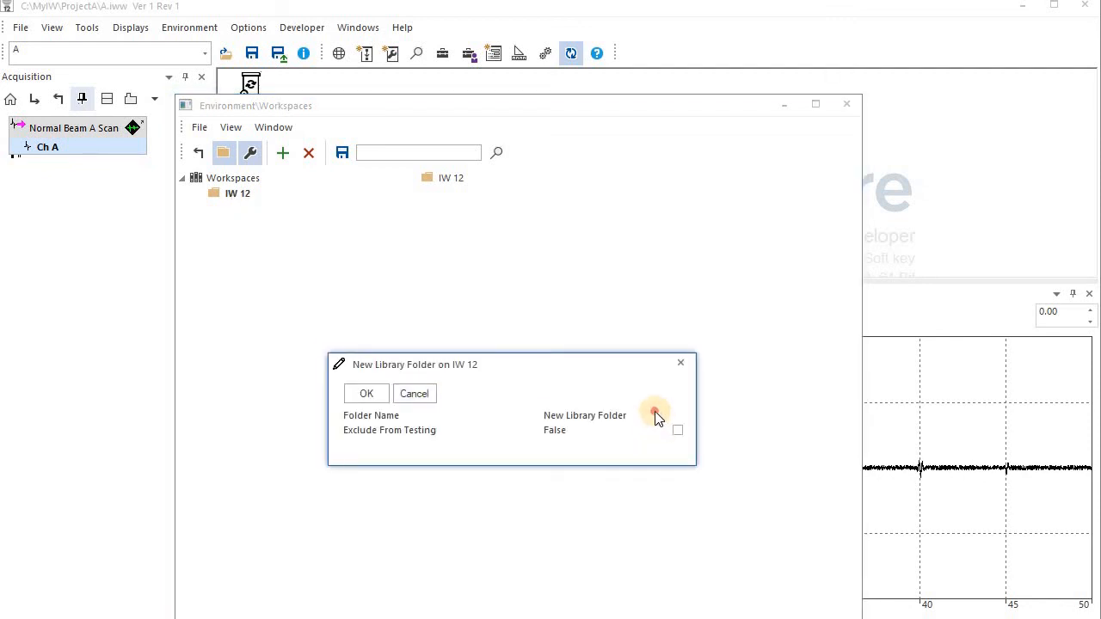
pyautogui.click(503, 413)
pyautogui.write('ProjectA')
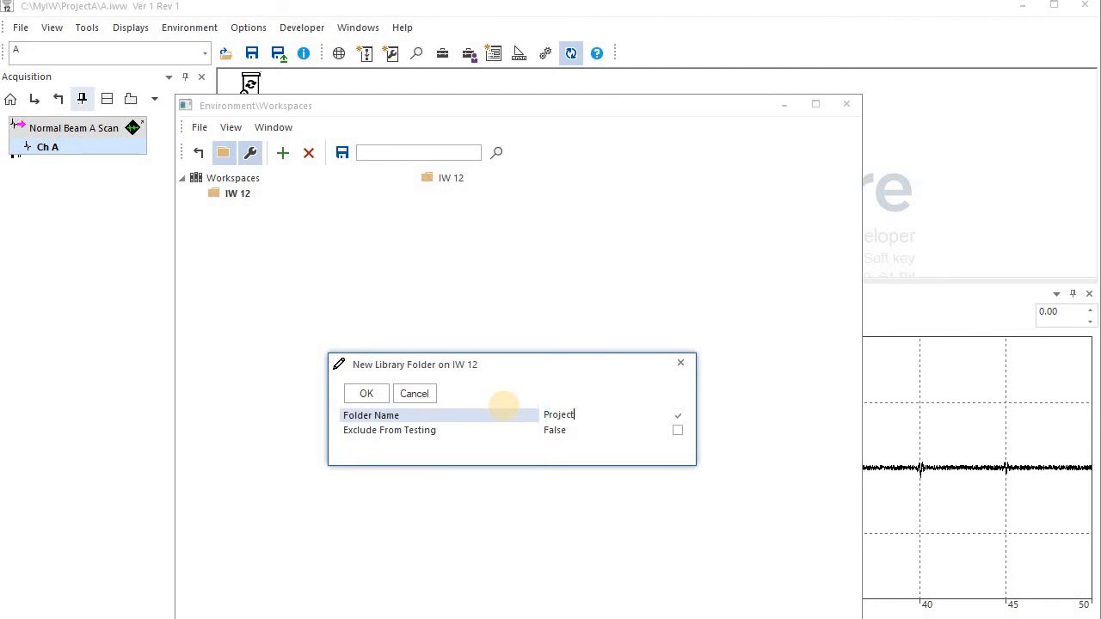
pyautogui.click(374, 392)
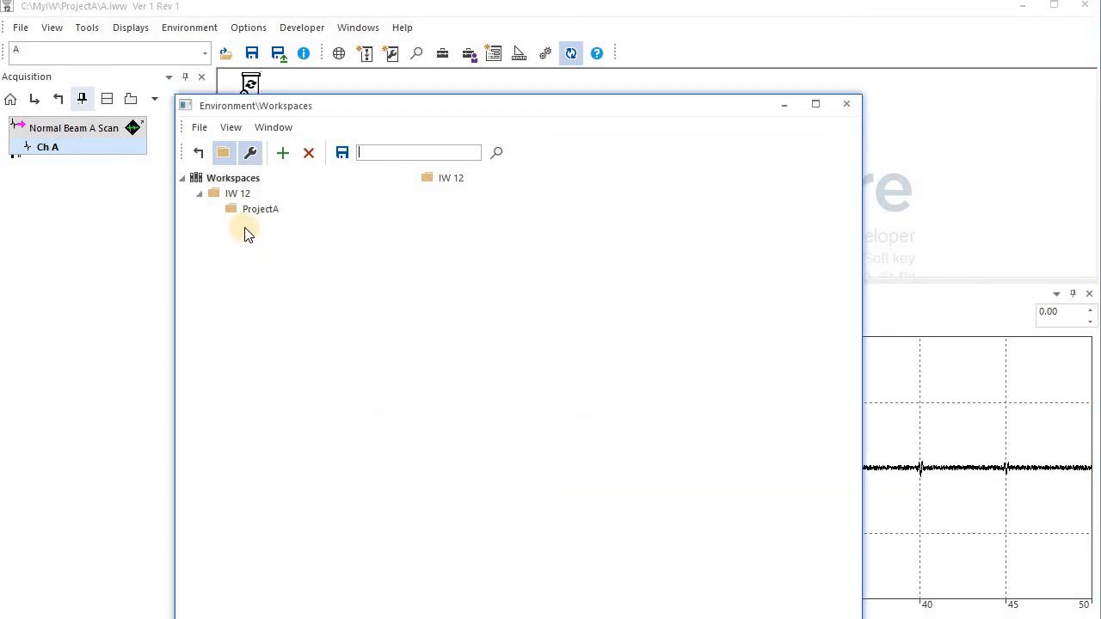
# Check in workspace A to the IW 12\ProjectA library with the comment "comment", keeping it checked out
pyautogui.click(289, 67)
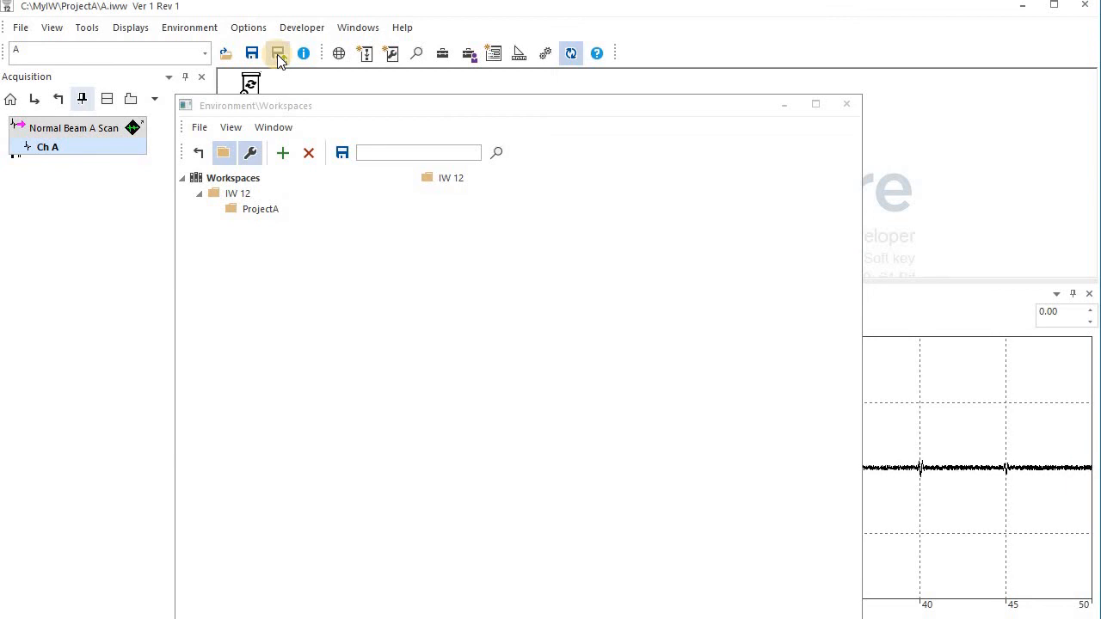
pyautogui.click(277, 54)
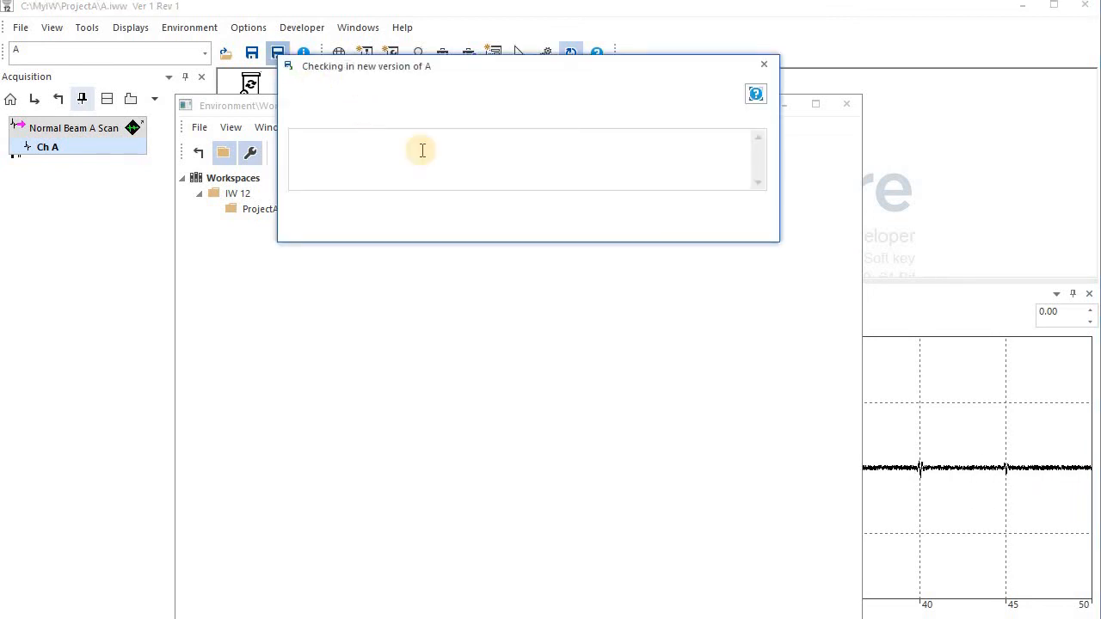
pyautogui.click(472, 218)
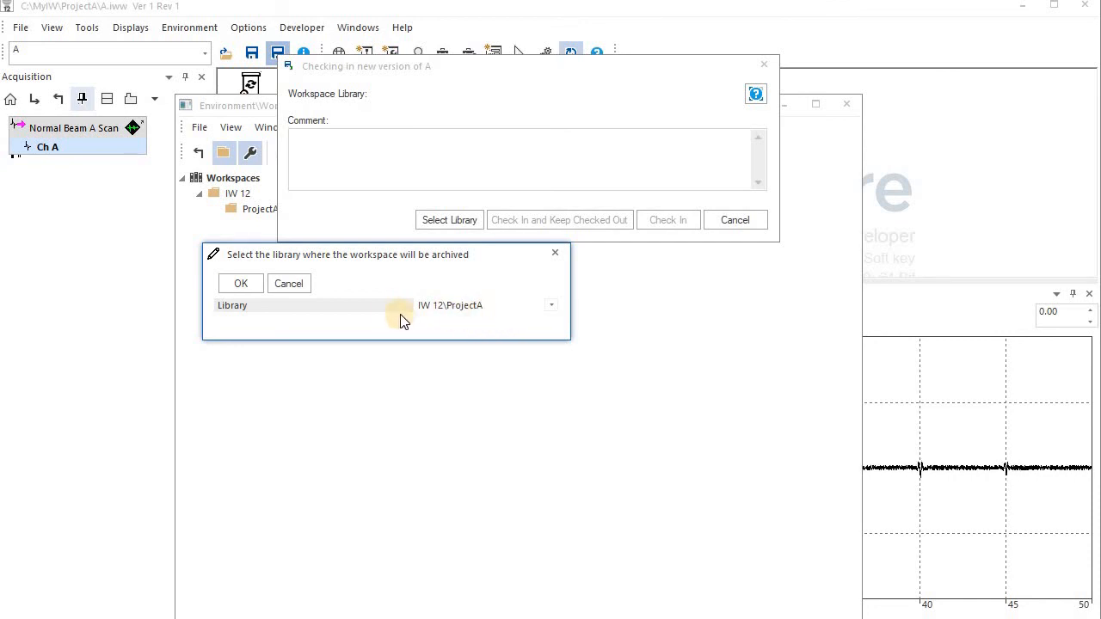
pyautogui.click(242, 283)
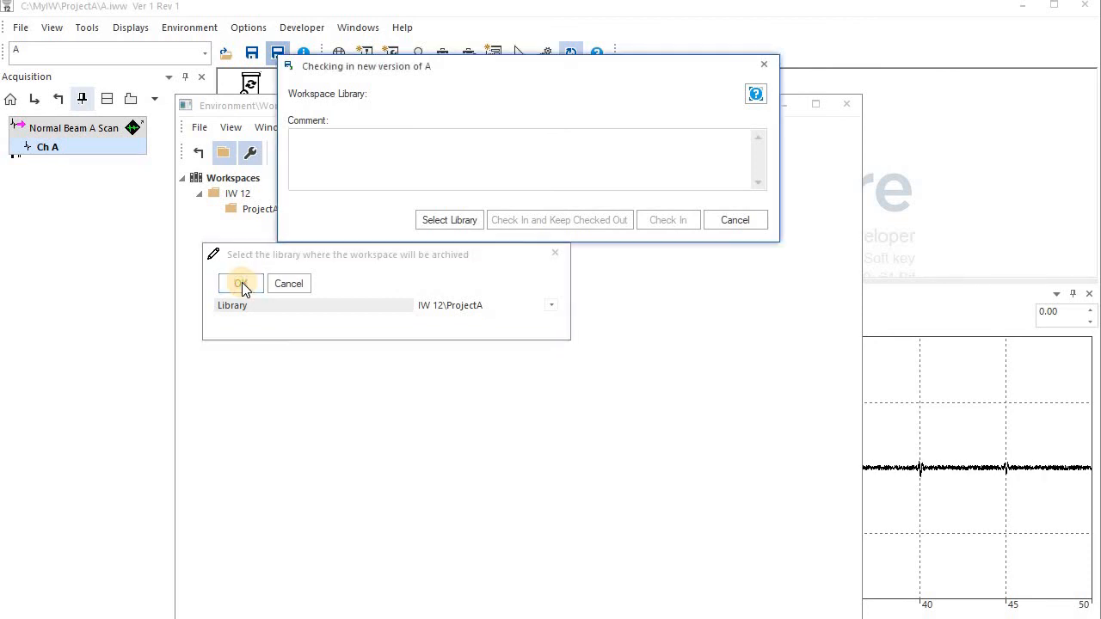
pyautogui.click(356, 145)
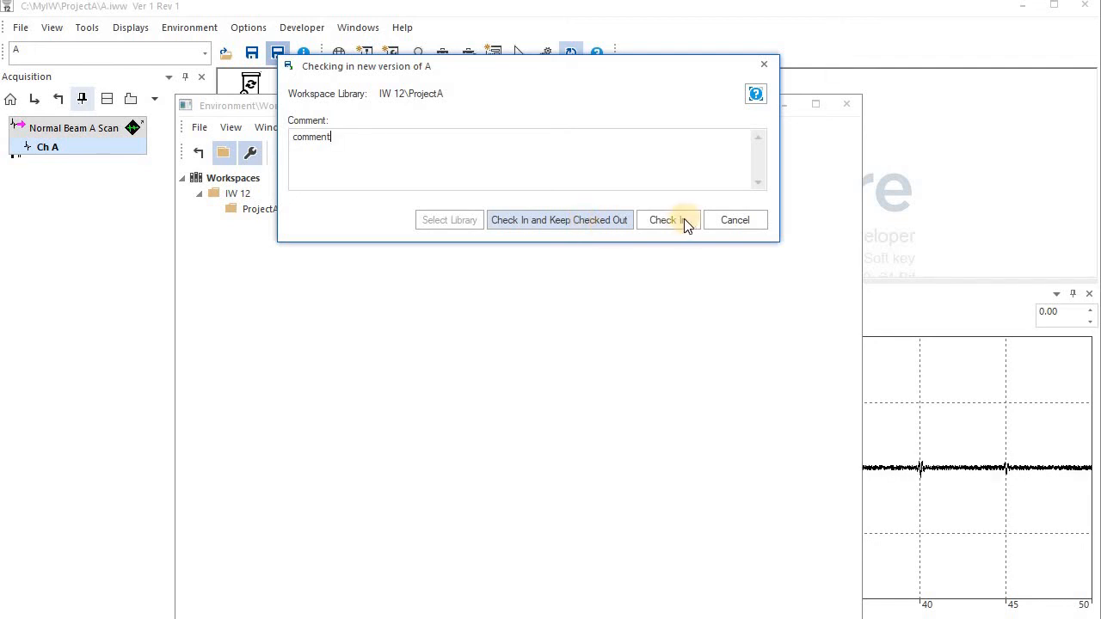
pyautogui.click(579, 217)
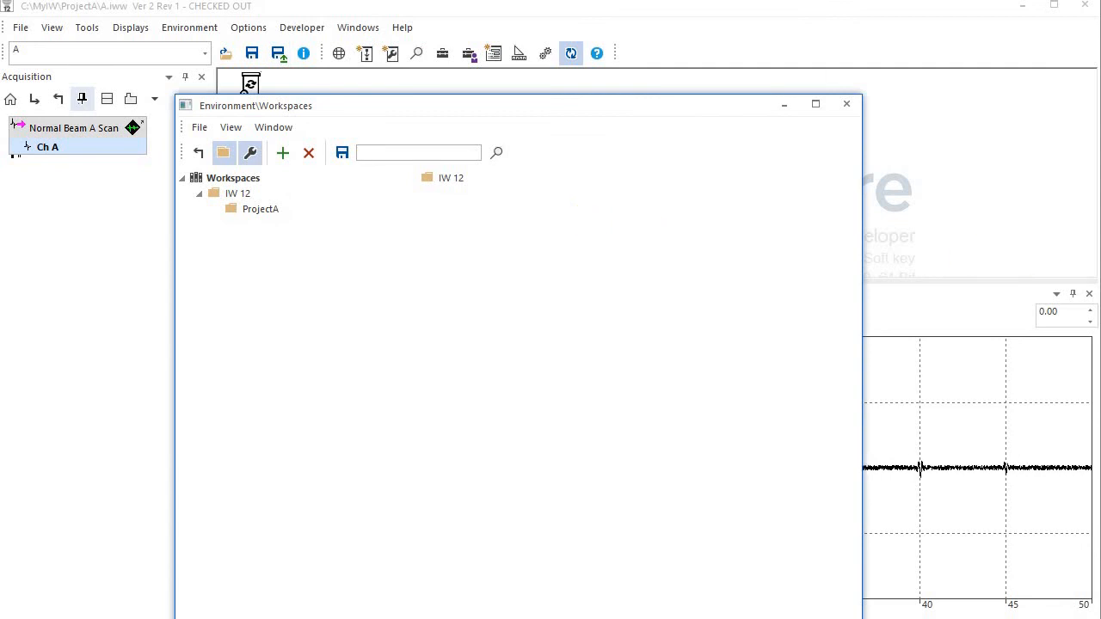
# Switch to File Explorer and examine the archived files in ServerIW\ProjectA\A, then return to InspectionWare
pyautogui.moveTo(1100, 301); pyautogui.dragTo(513, 97)
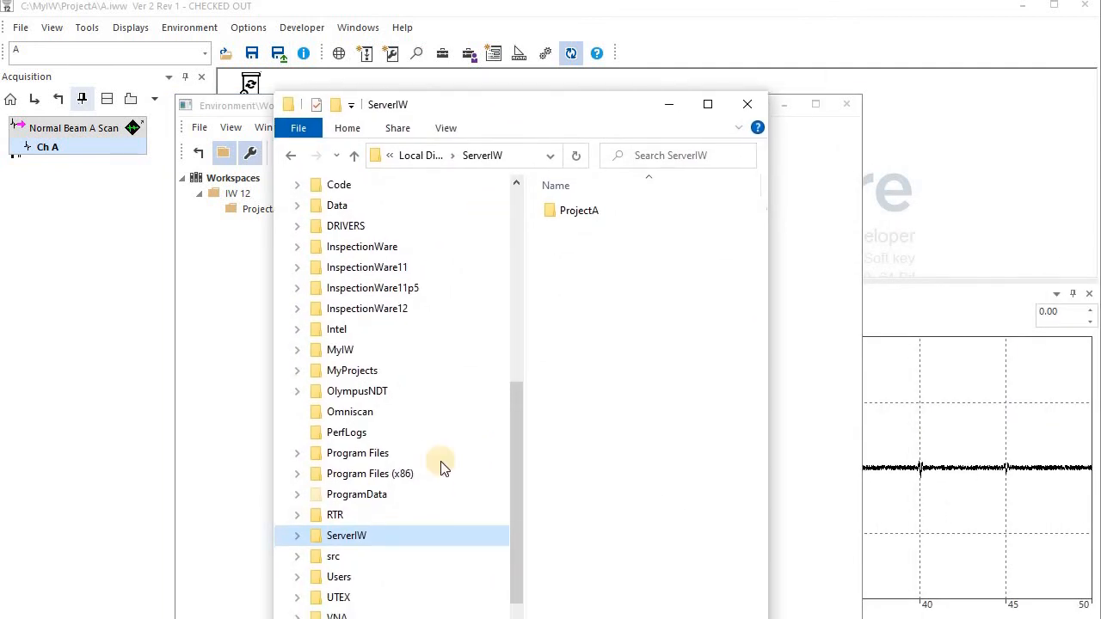
pyautogui.click(299, 533)
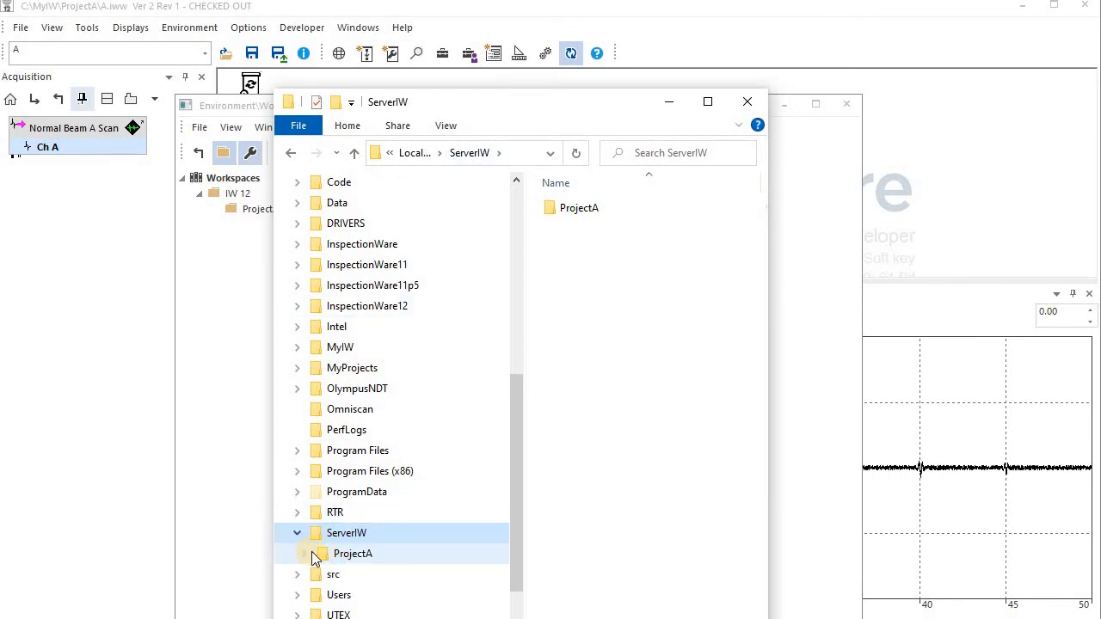
pyautogui.click(308, 553)
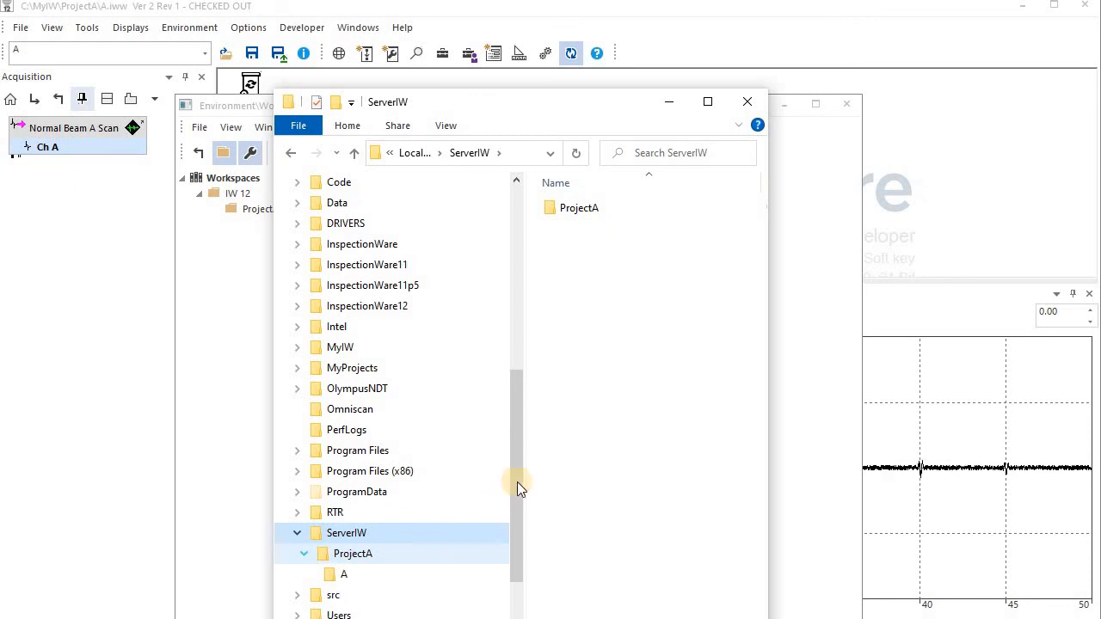
pyautogui.moveTo(520, 563); pyautogui.dragTo(520, 604)
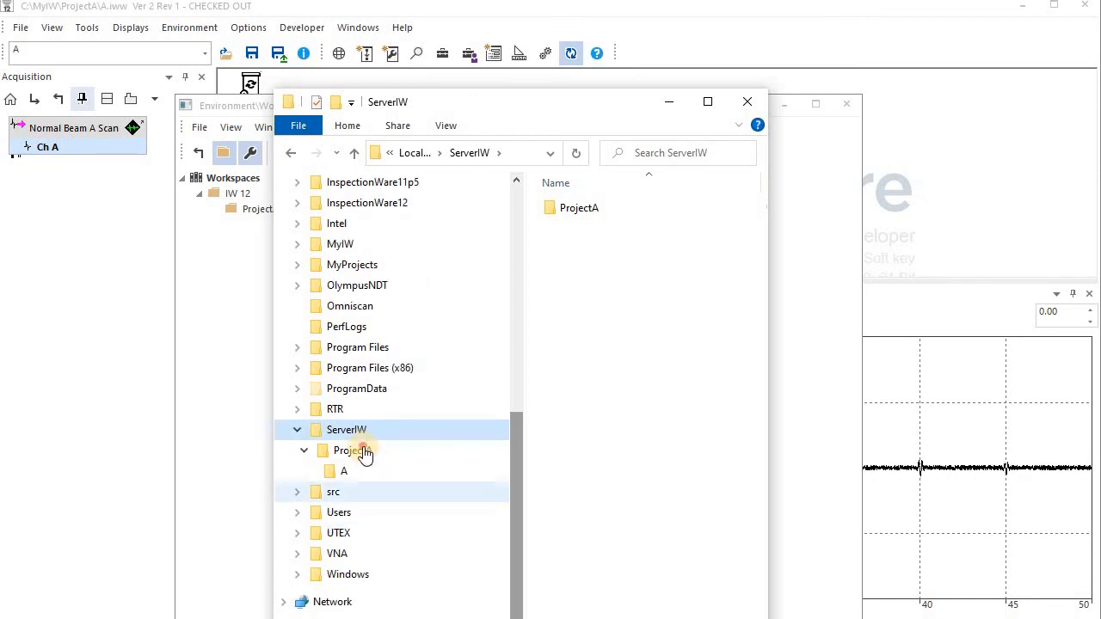
pyautogui.click(353, 449)
pyautogui.click(340, 472)
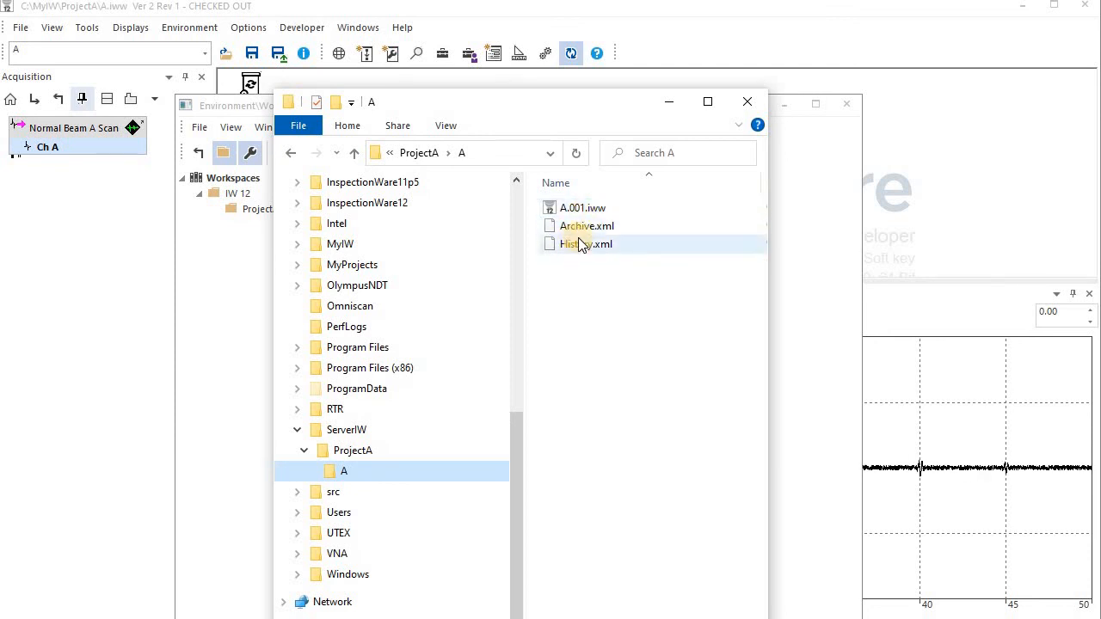
pyautogui.moveTo(578, 240)
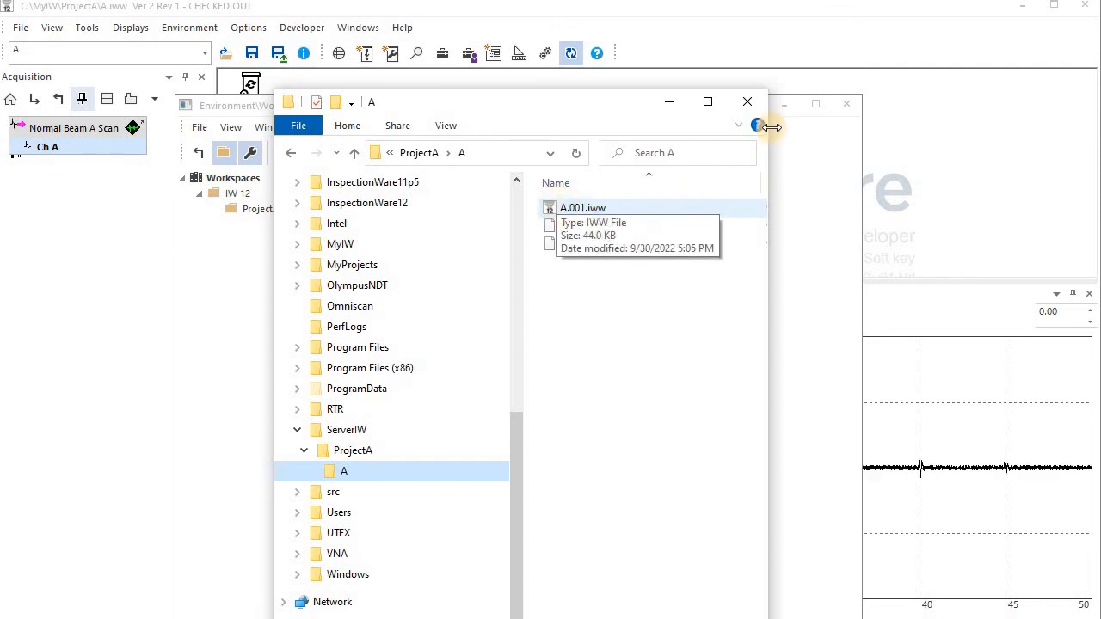
pyautogui.click(931, 182)
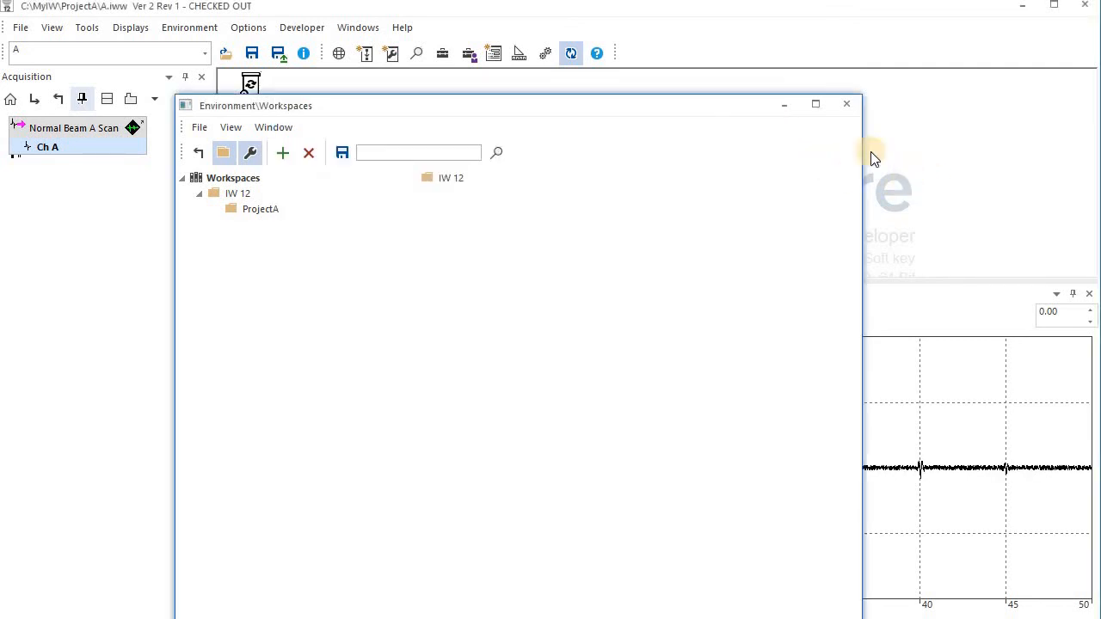
# Check in another version of workspace A without a comment, keeping it checked out, and view its server folder in File Explorer
pyautogui.click(278, 57)
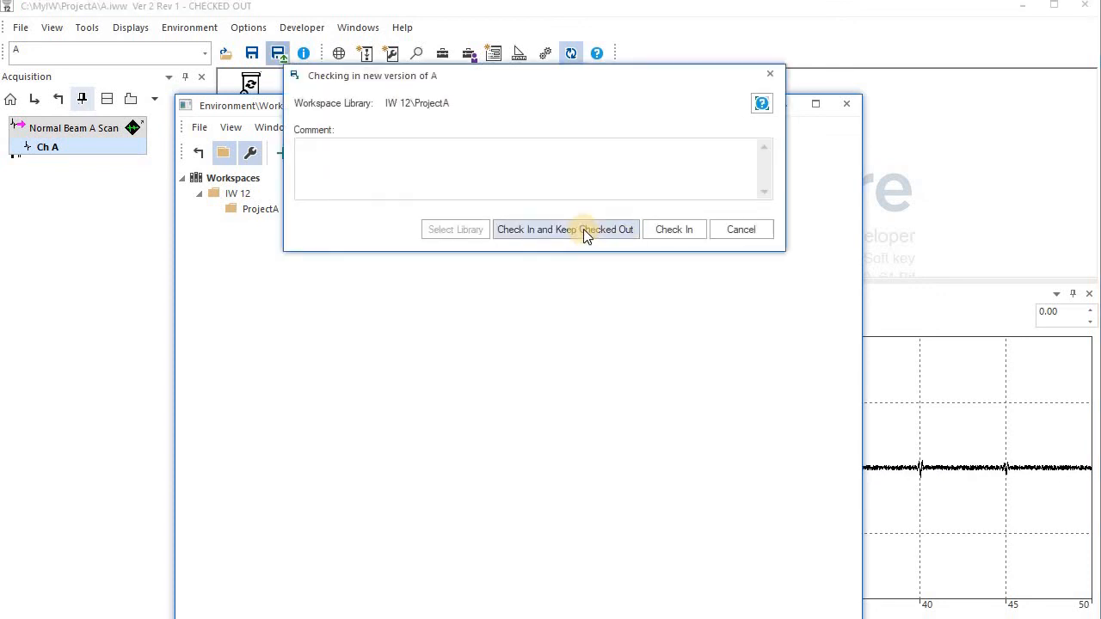
pyautogui.click(583, 229)
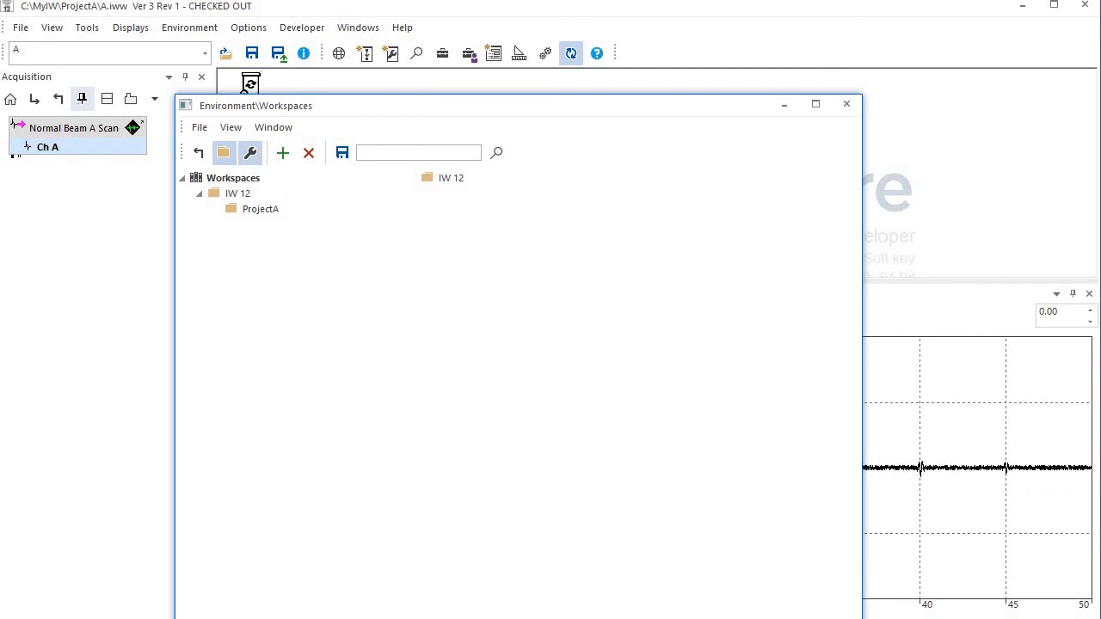
pyautogui.hotkey('alt', 'Tab')
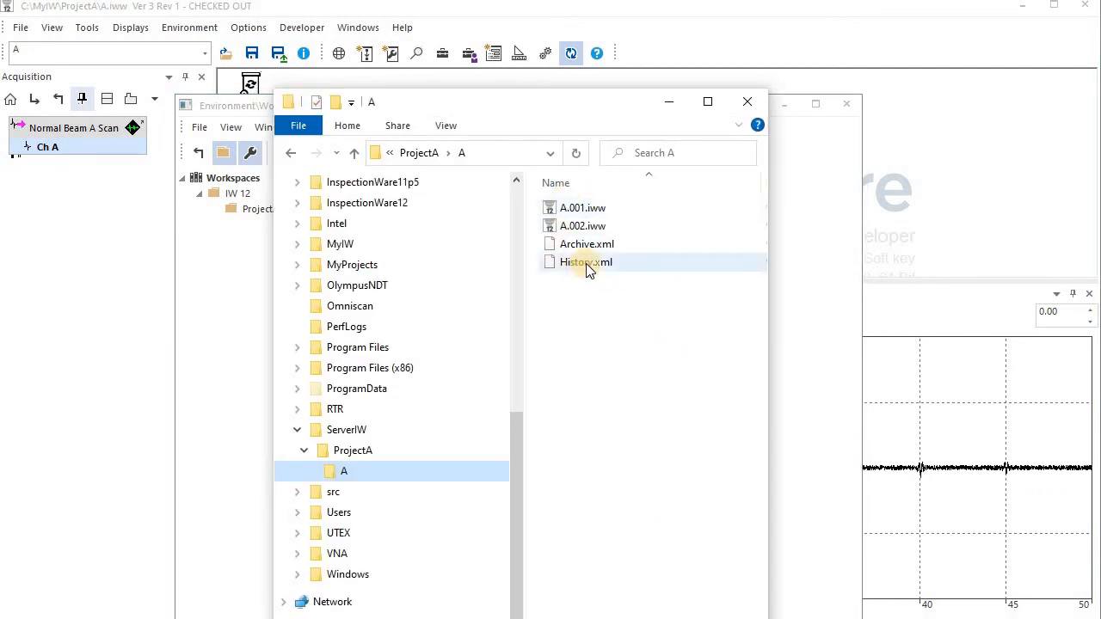
# Return from File Explorer to InspectionWare and review the version history of workspace A in the IW 12\ProjectA library
pyautogui.click(742, 103)
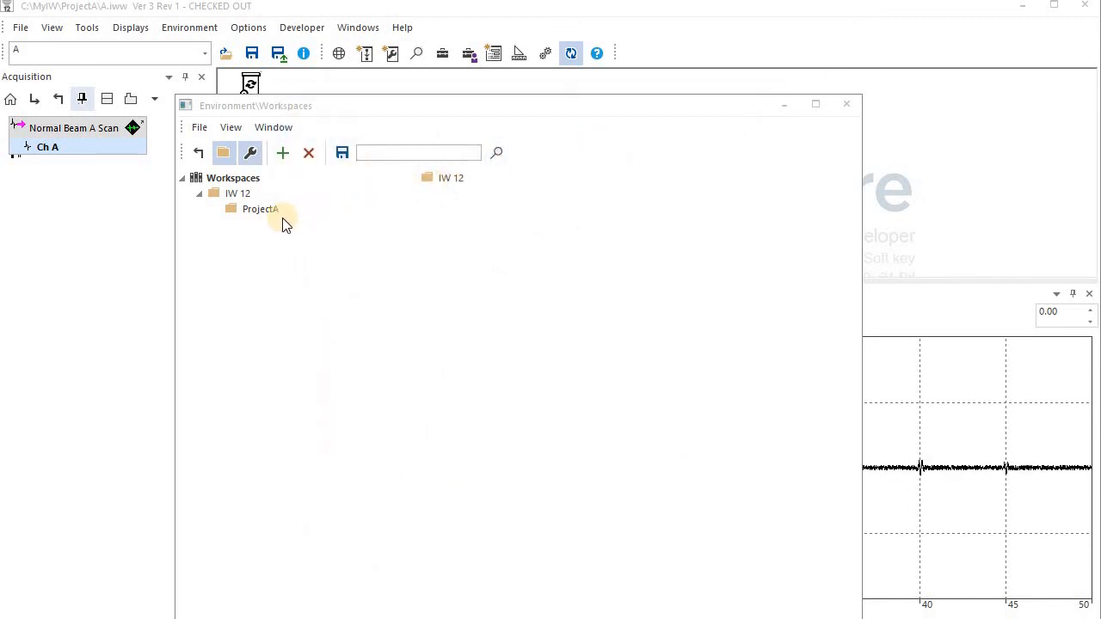
pyautogui.click(258, 210)
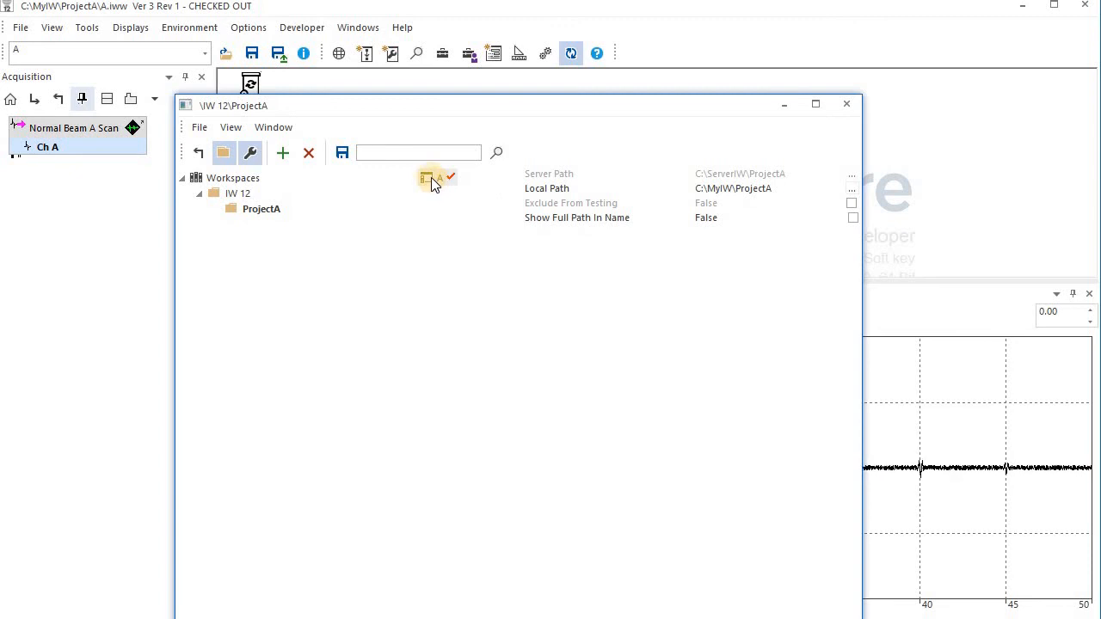
pyautogui.click(434, 178)
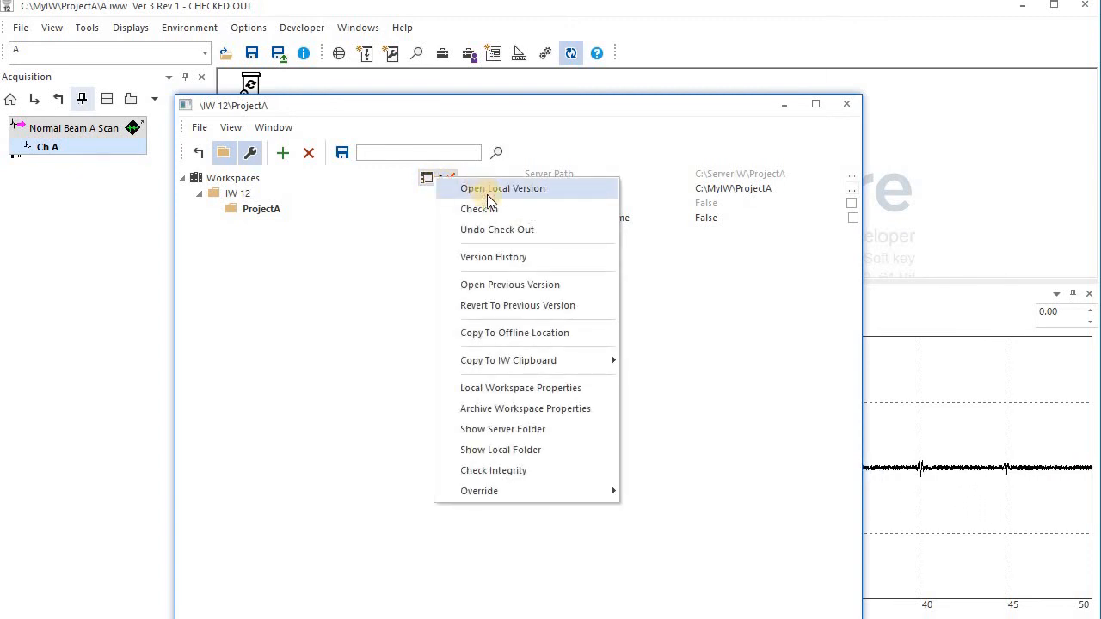
pyautogui.click(498, 257)
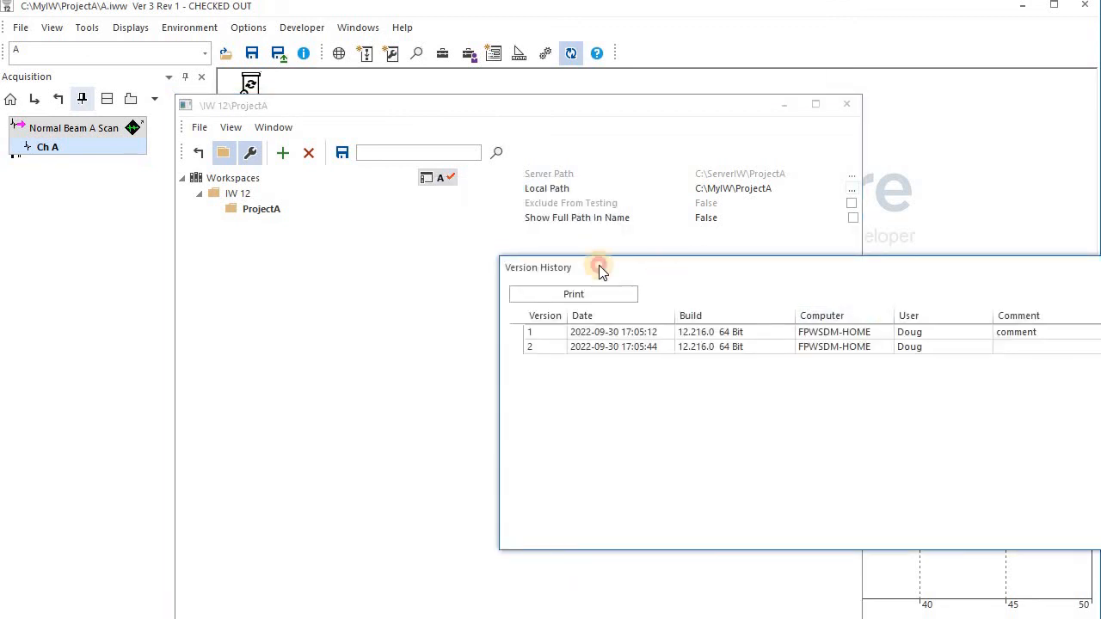
pyautogui.click(1094, 271)
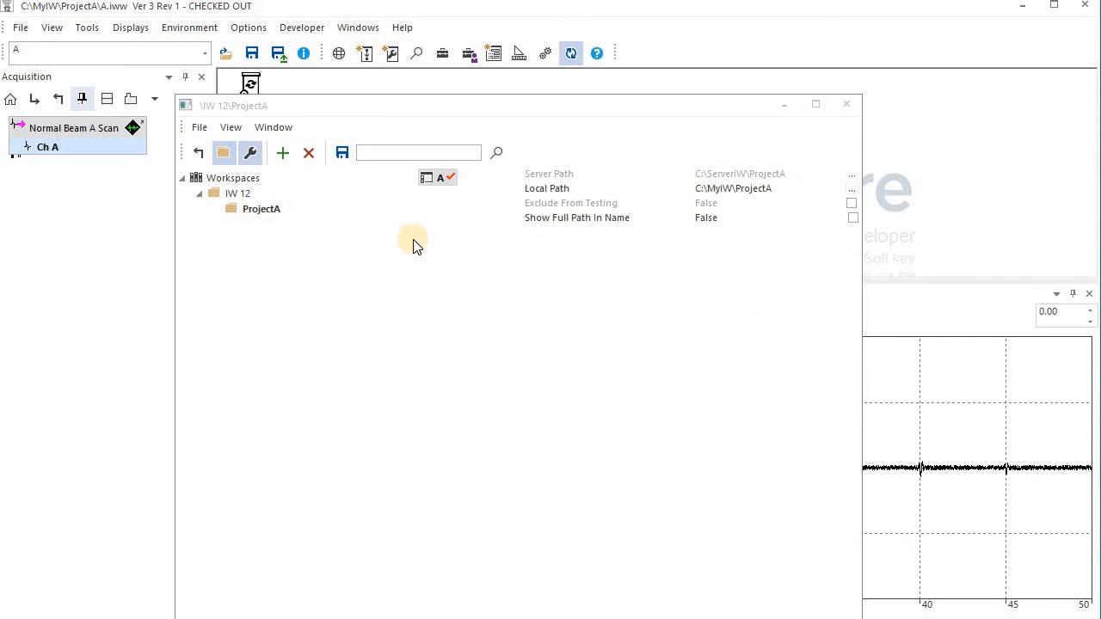
# Check in workspace A to the ProjectA library without keeping it checked out
pyautogui.click(270, 213)
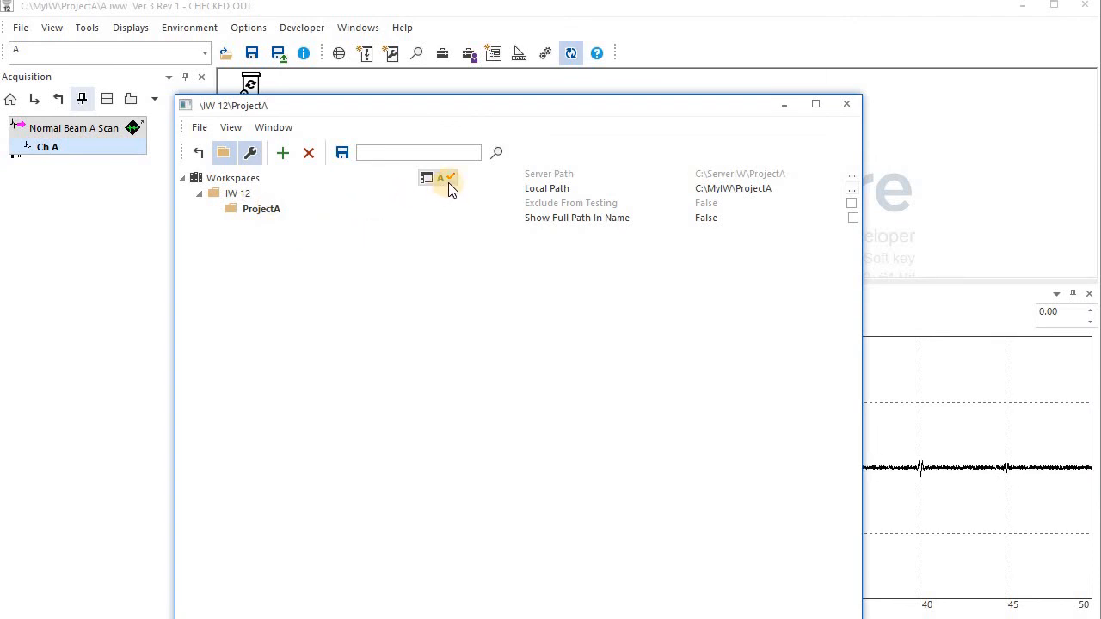
pyautogui.moveTo(568, 111); pyautogui.dragTo(520, 211)
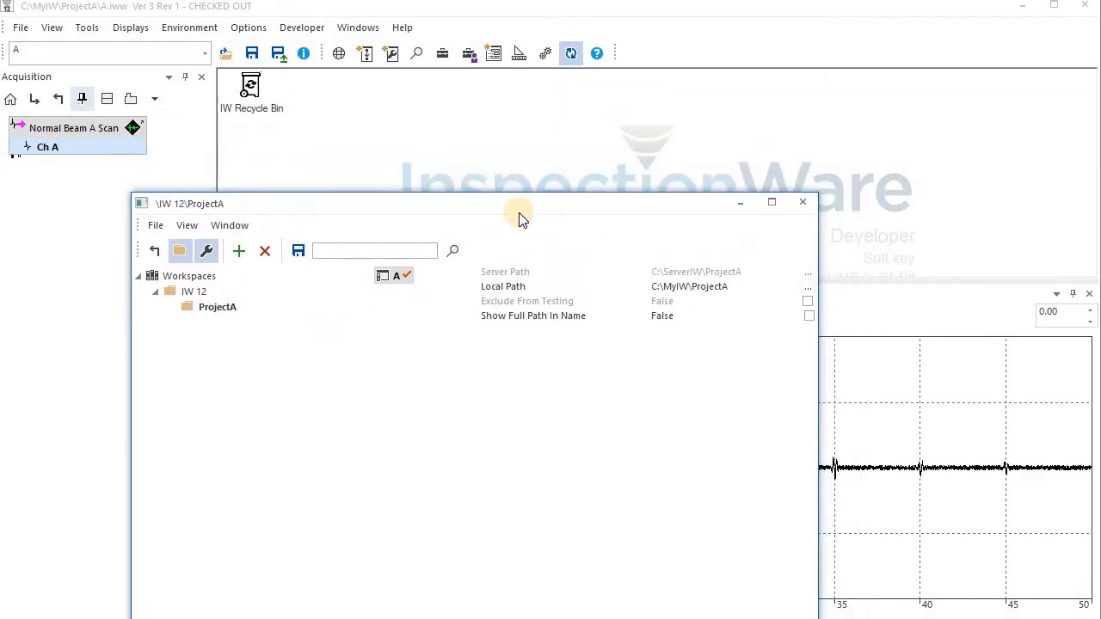
pyautogui.click(279, 56)
pyautogui.click(719, 280)
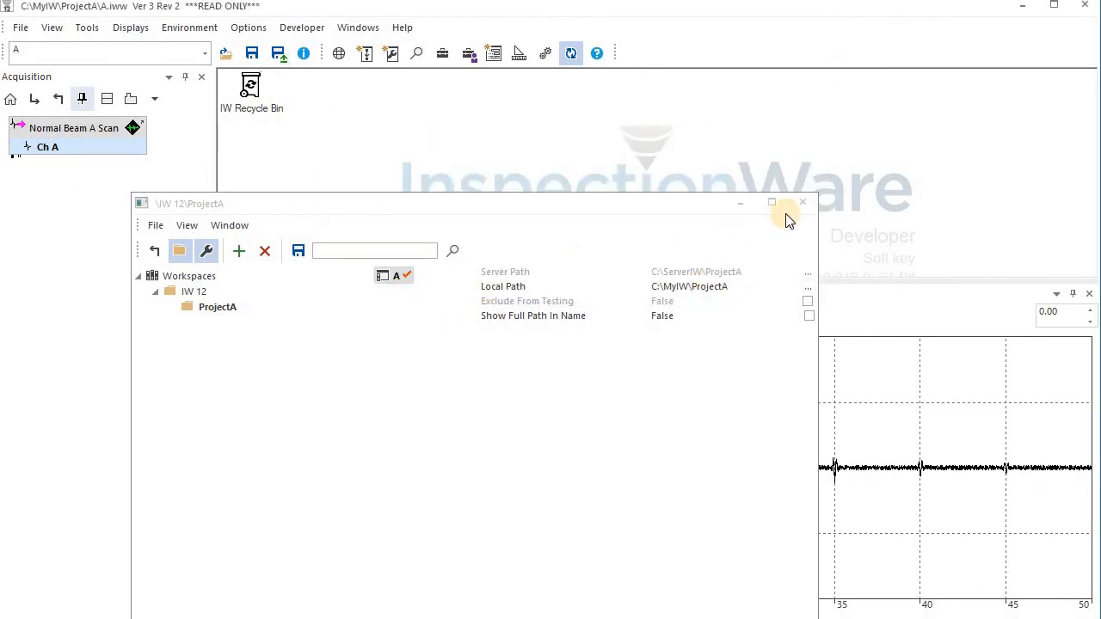
# Examine workspace A's checkout, archive and local version properties in the ProjectA library
pyautogui.click(396, 284)
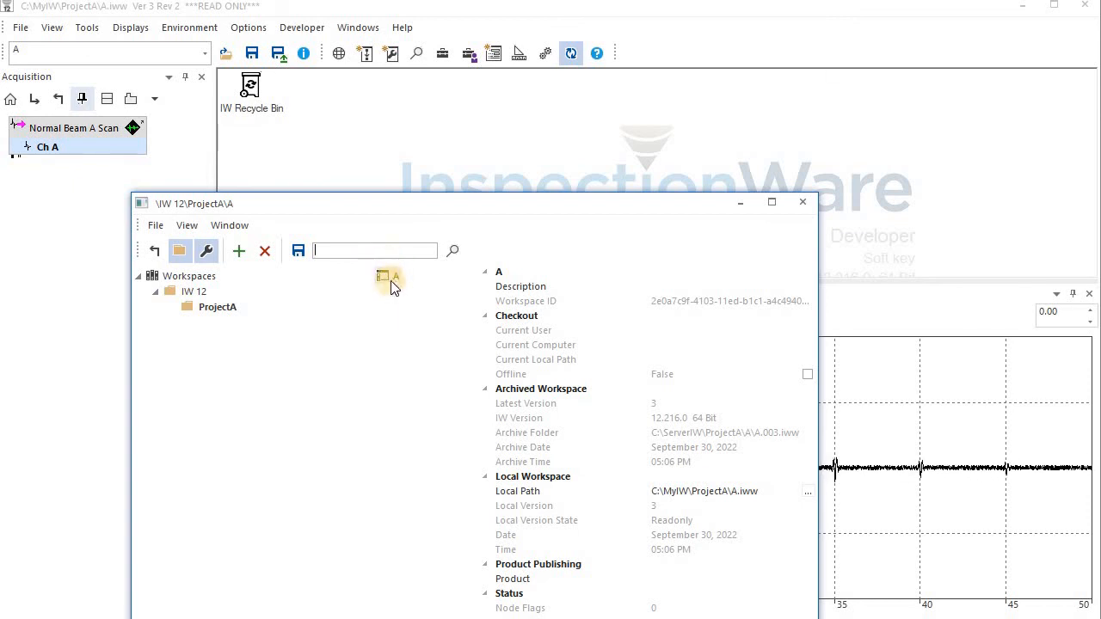
pyautogui.moveTo(385, 275)
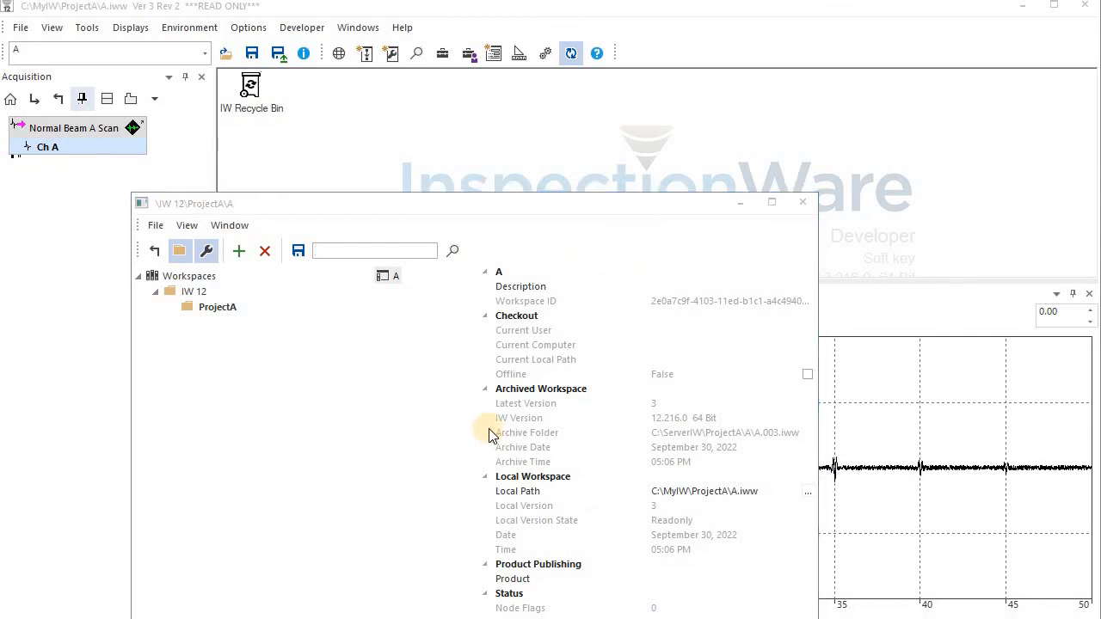
pyautogui.click(689, 401)
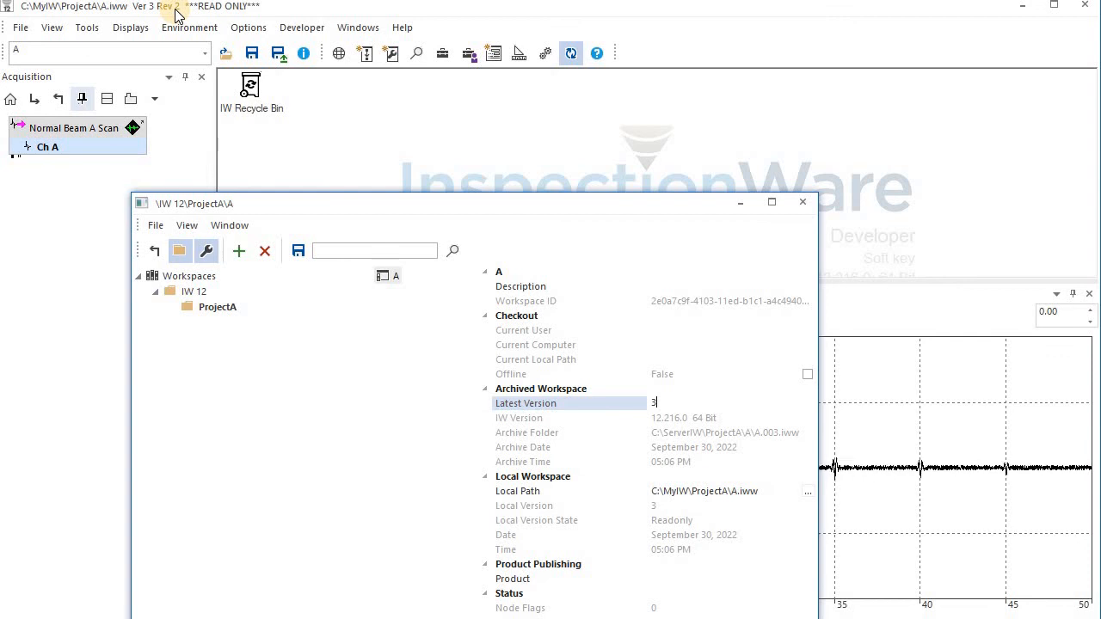
# Configure the automatic workspace backups to keep 2 backups
pyautogui.click(24, 30)
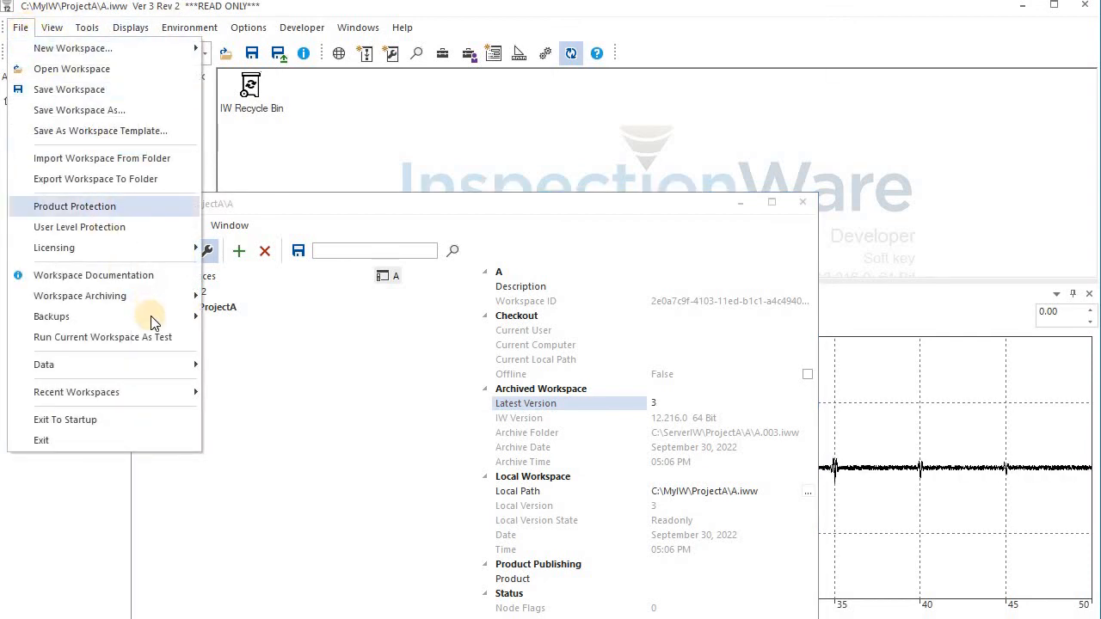
pyautogui.moveTo(153, 317)
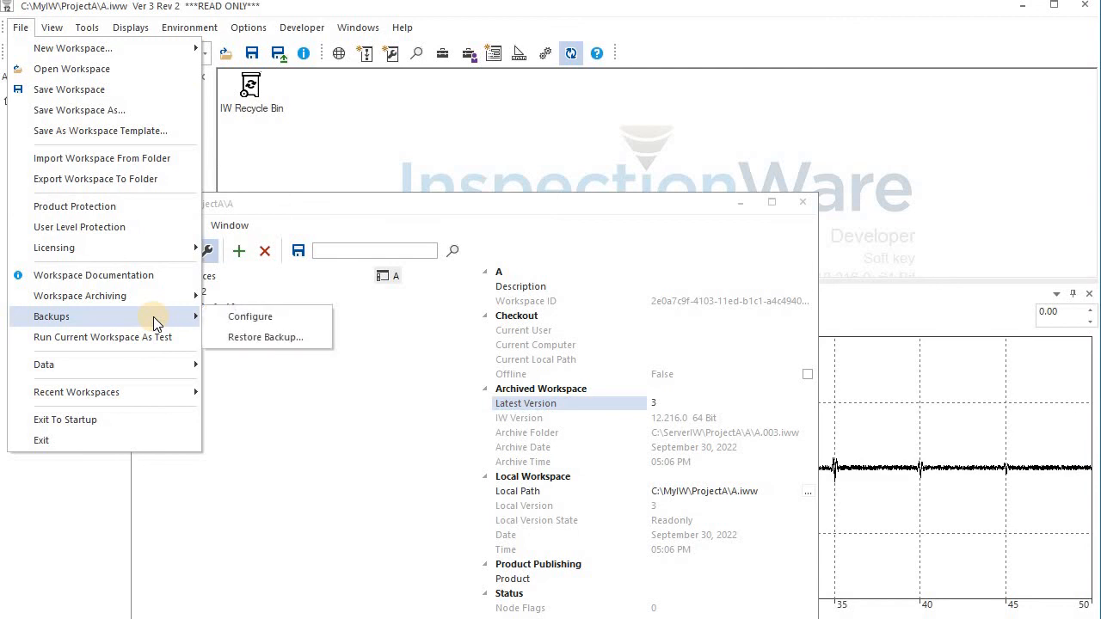
pyautogui.click(263, 317)
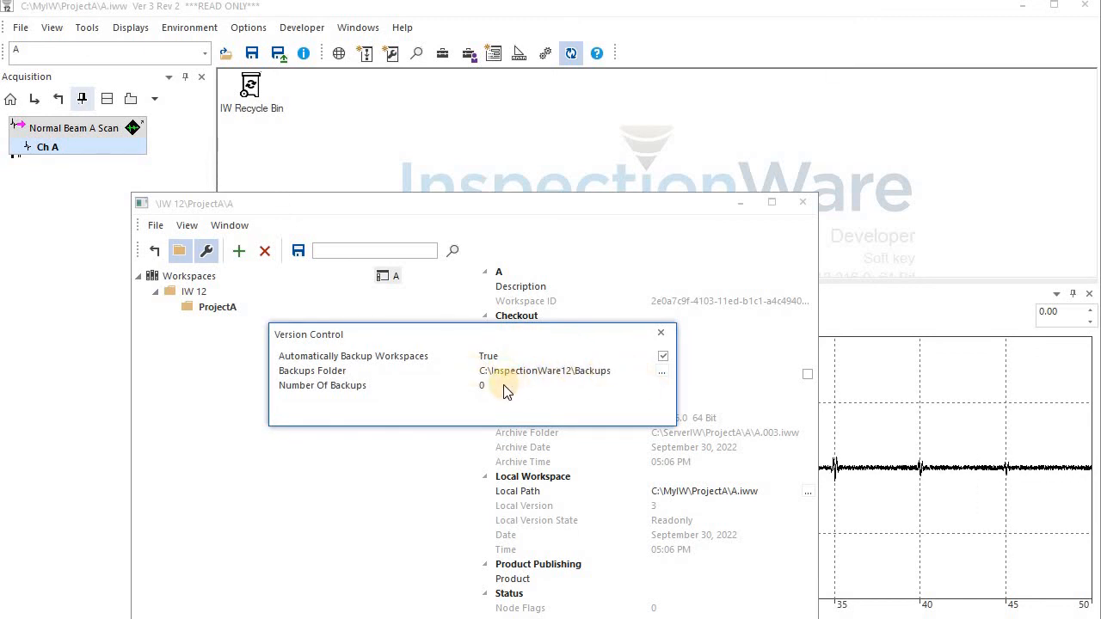
pyautogui.click(456, 391)
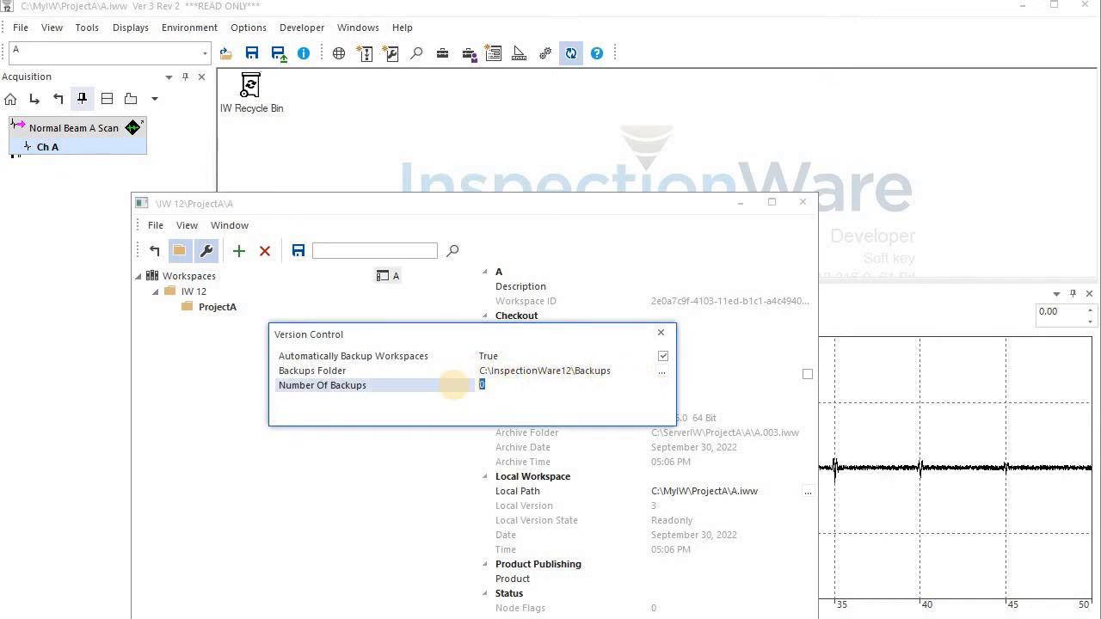
pyautogui.write('2')
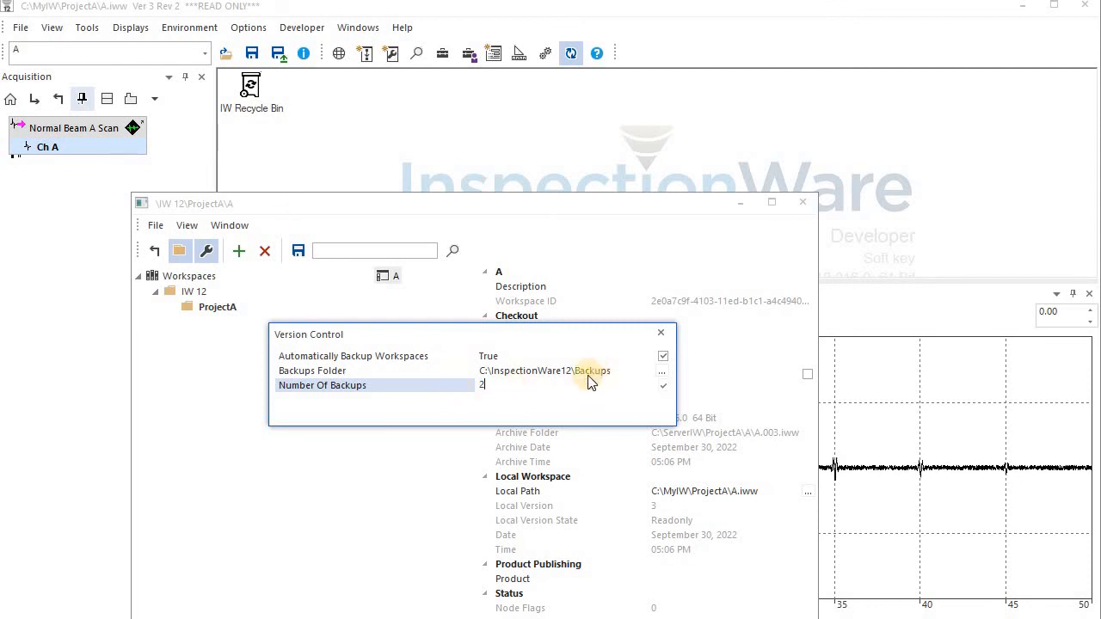
pyautogui.click(660, 336)
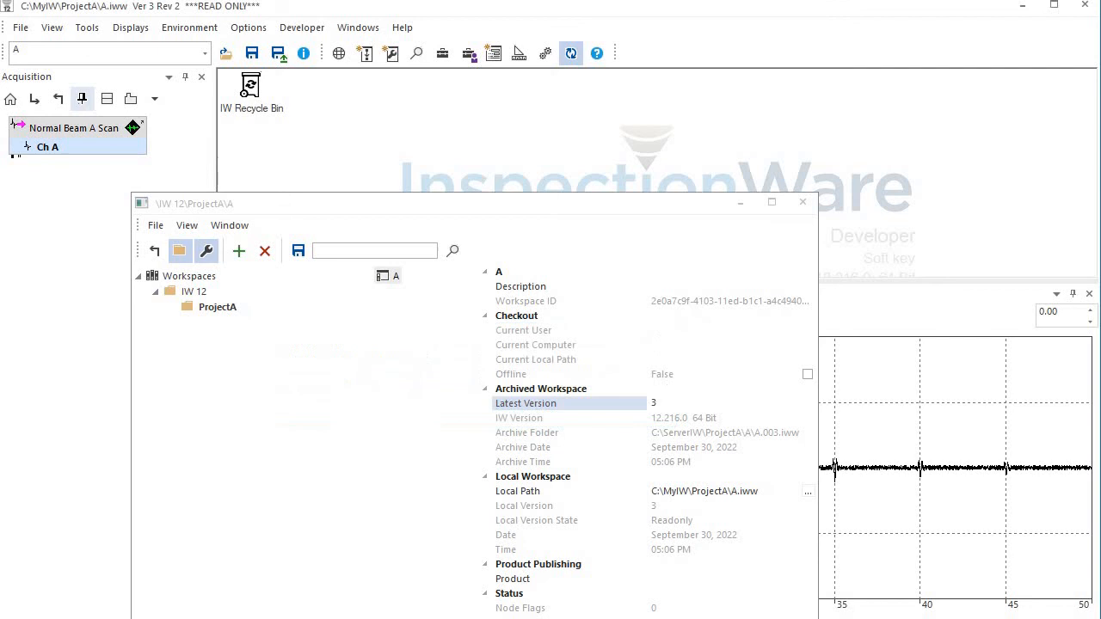
pyautogui.click(20, 27)
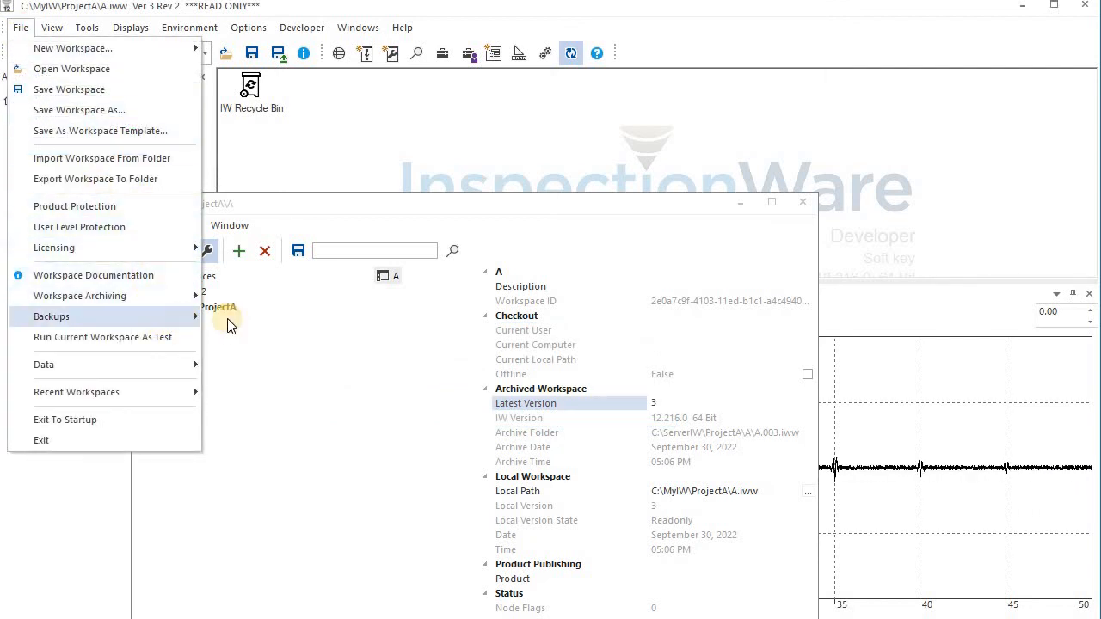
pyautogui.moveTo(193, 317)
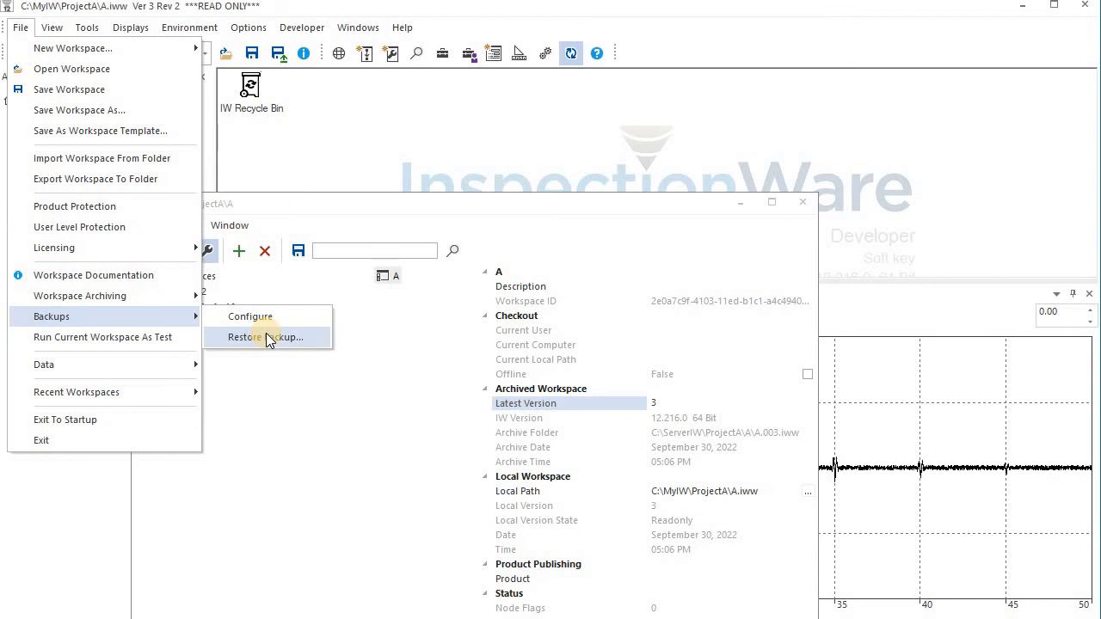
pyautogui.click(383, 153)
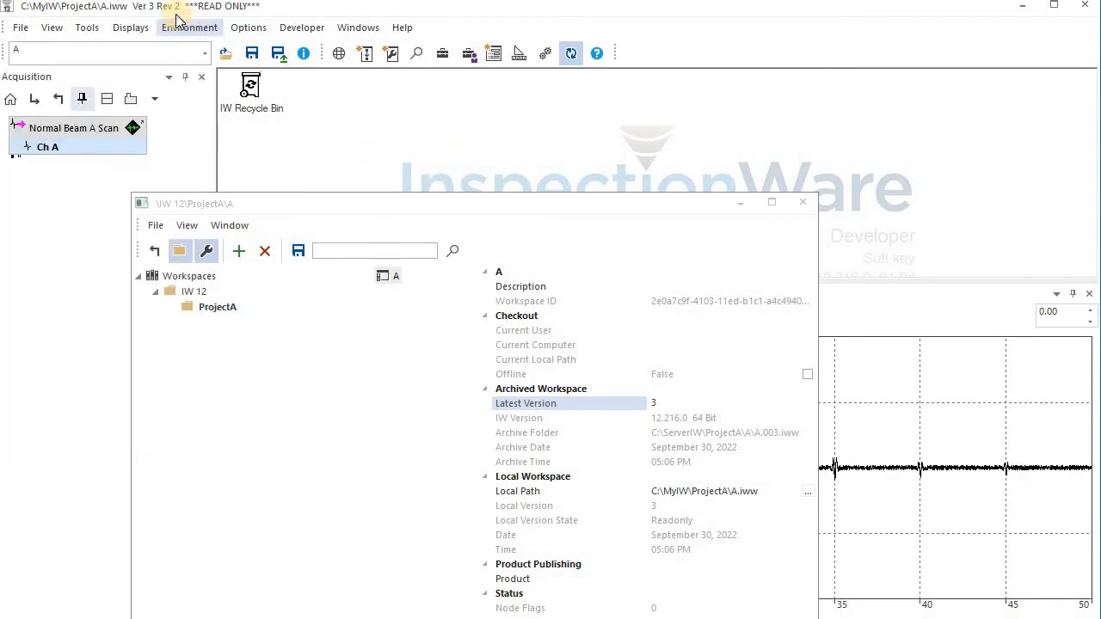